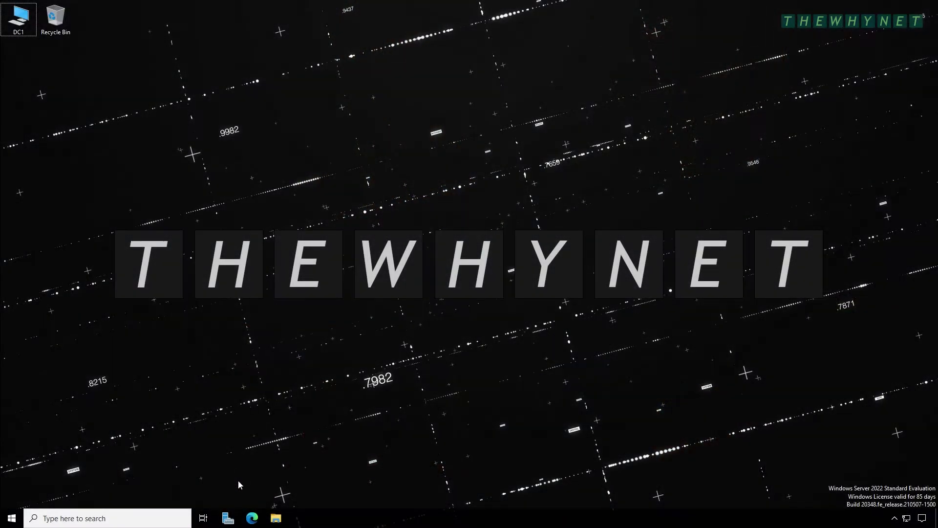
Launch Server Manager from the taskbar
click(229, 518)
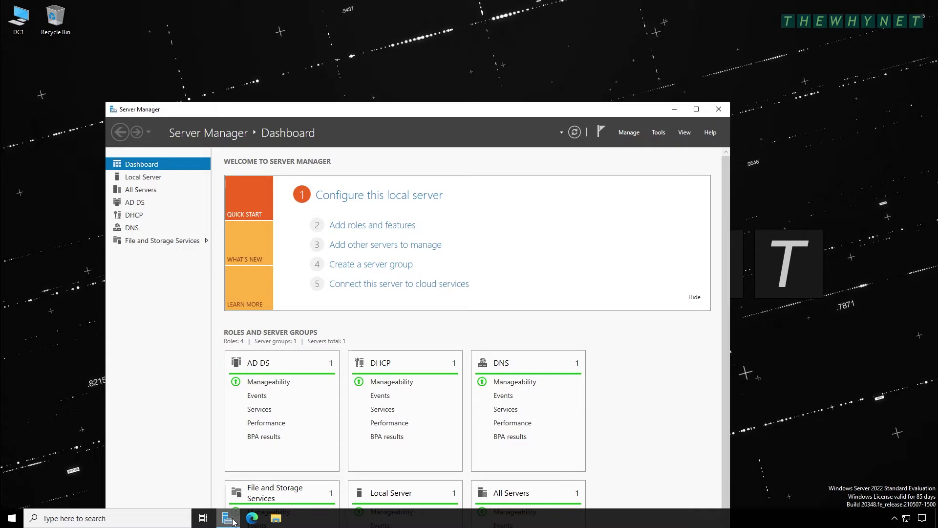
Open Active Directory Users and Computers and browse the Accounting, Admins, HR, IT and Management OUs
click(659, 132)
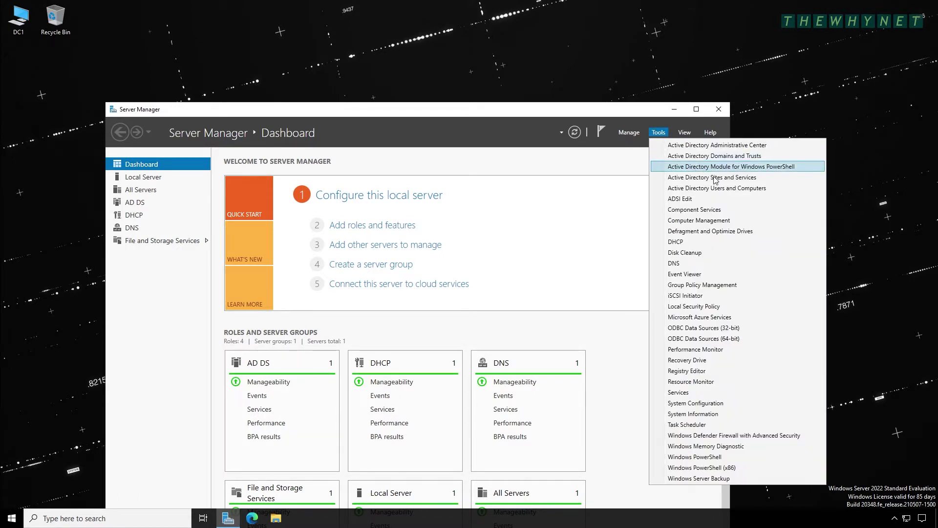
click(734, 190)
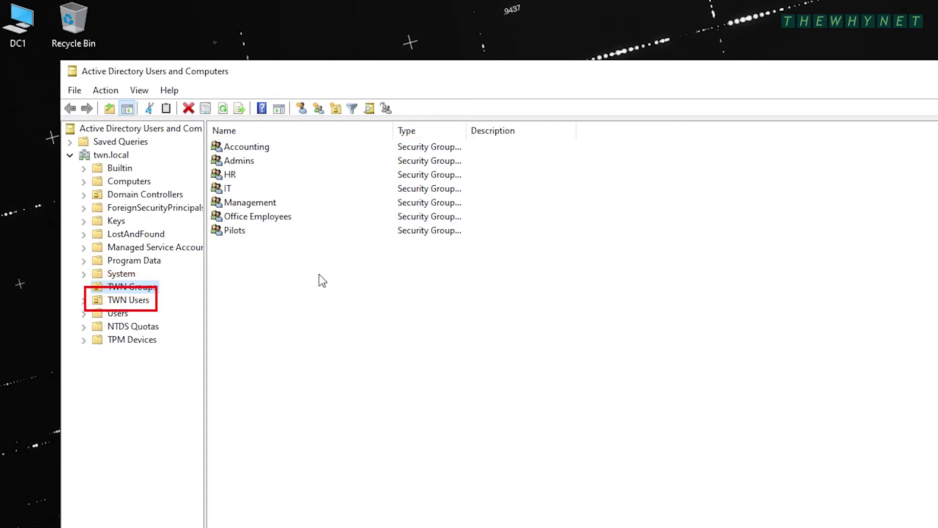
click(85, 303)
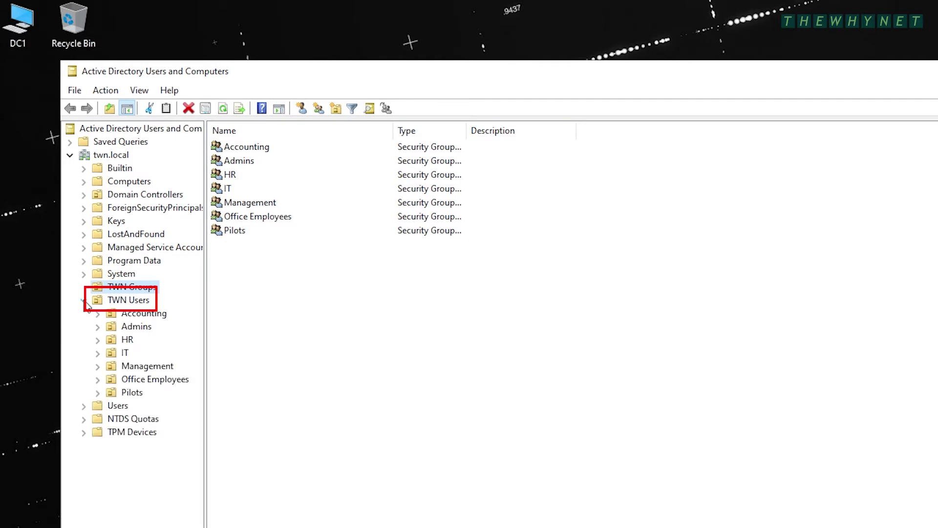
click(118, 310)
click(125, 327)
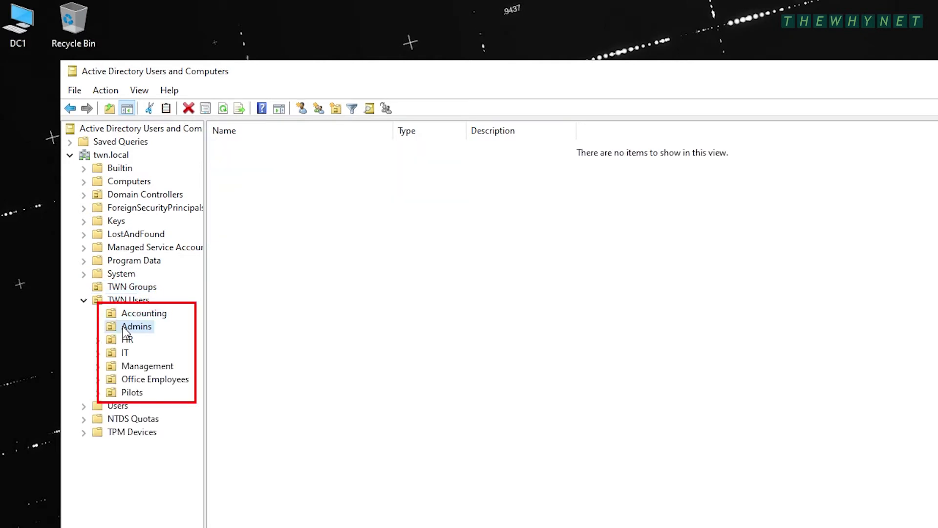
click(124, 342)
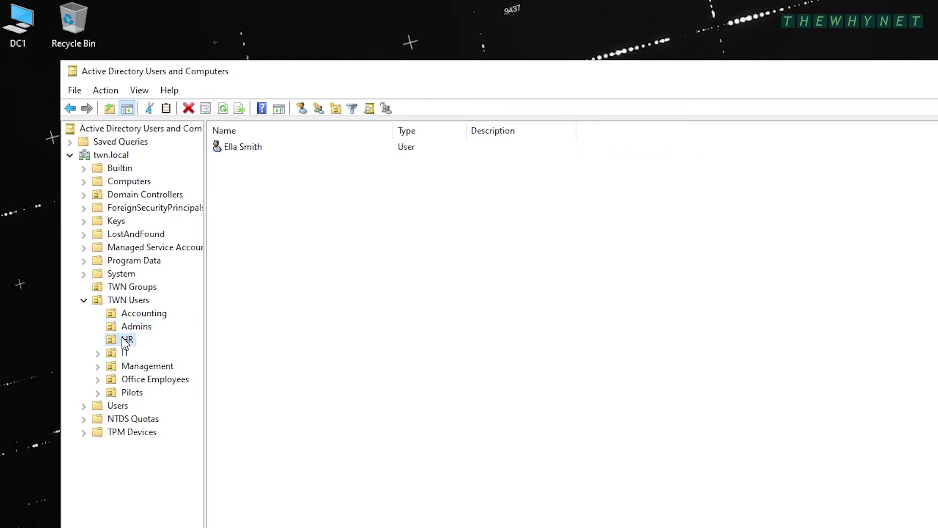
click(126, 353)
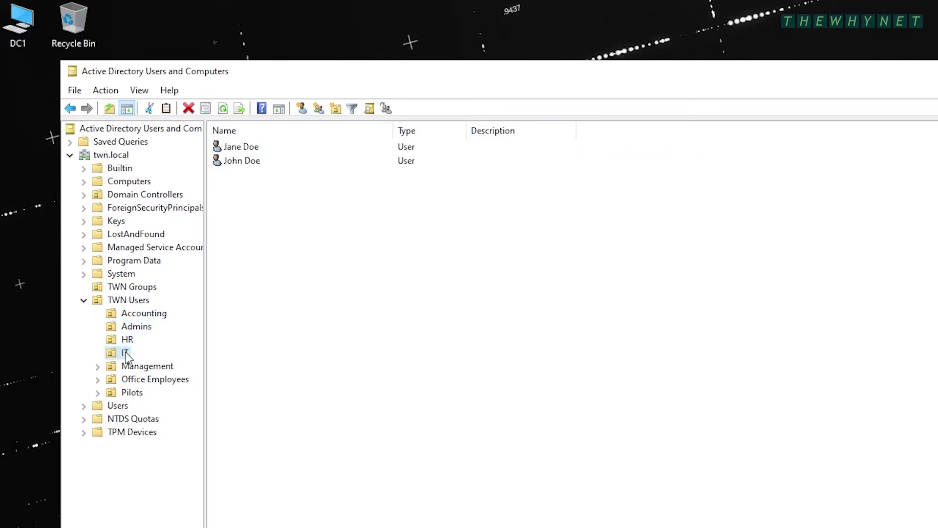
click(128, 366)
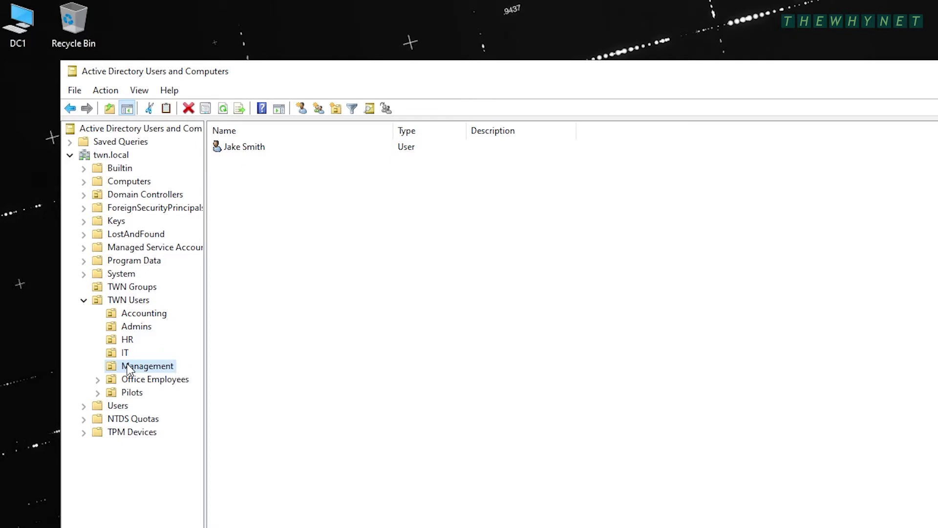
Review the members of the Office Employees group in TWN Groups
click(128, 290)
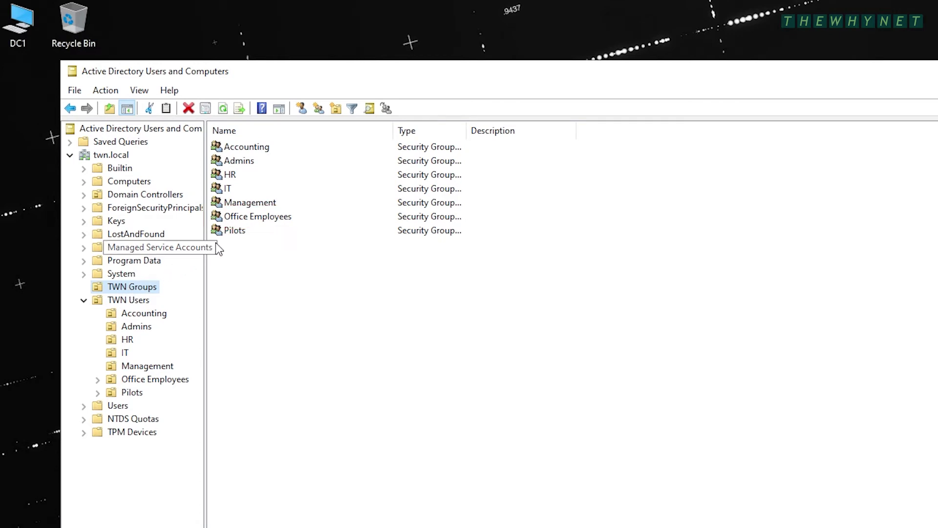
click(274, 218)
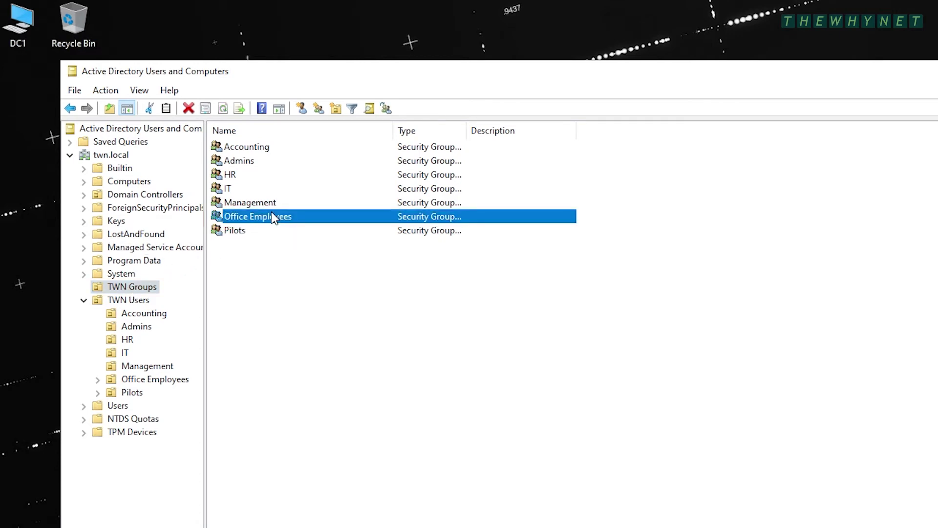
double_click(312, 223)
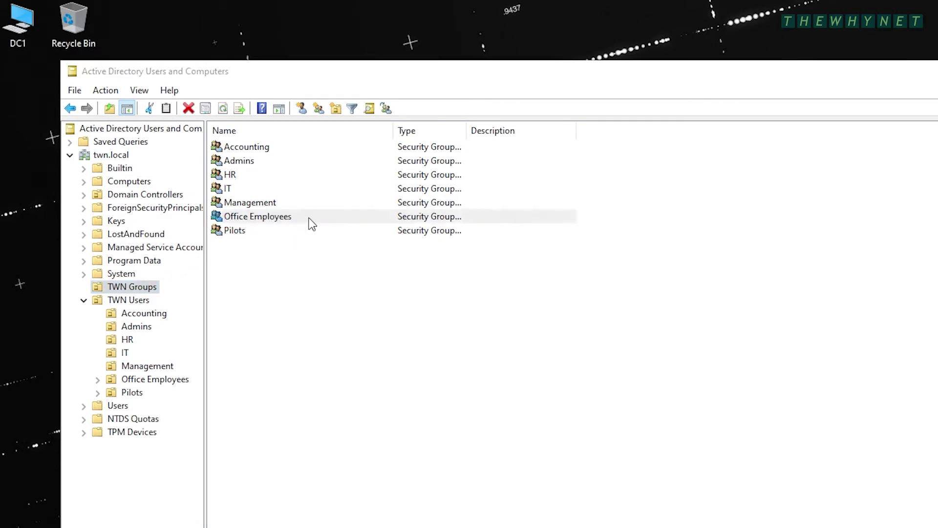
click(533, 201)
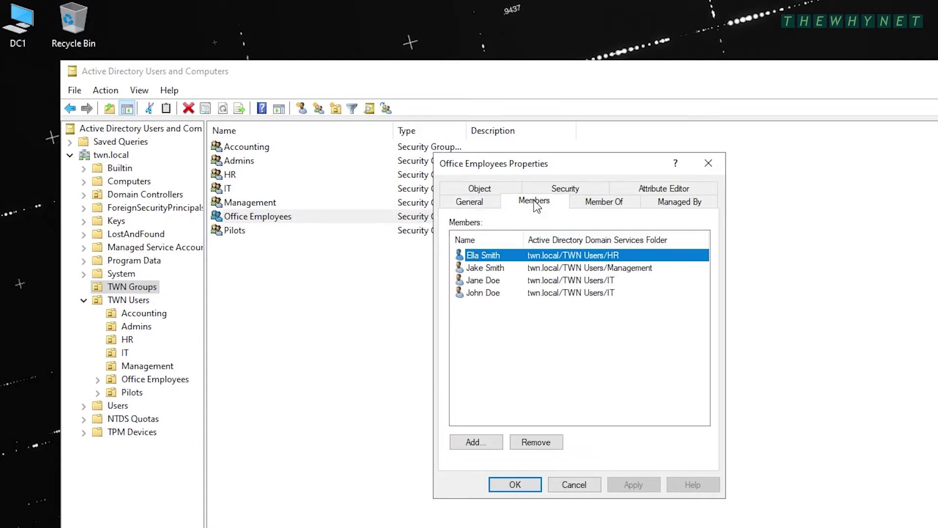
click(708, 165)
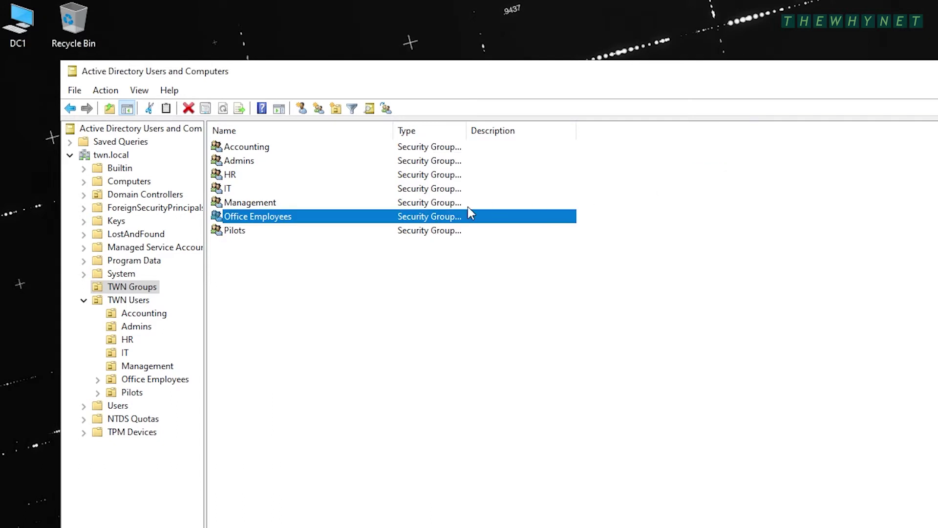
Check the IT group's members, then bring up the HR group's properties
double_click(230, 190)
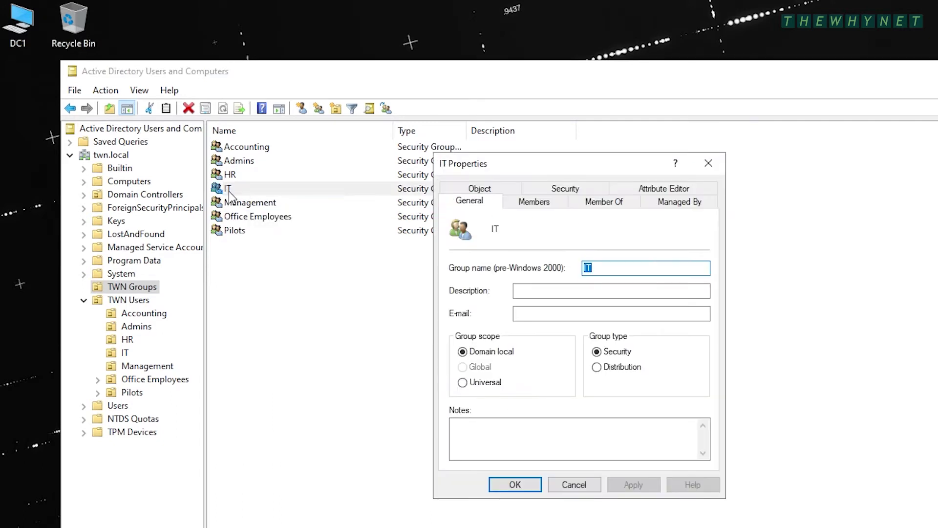
click(538, 201)
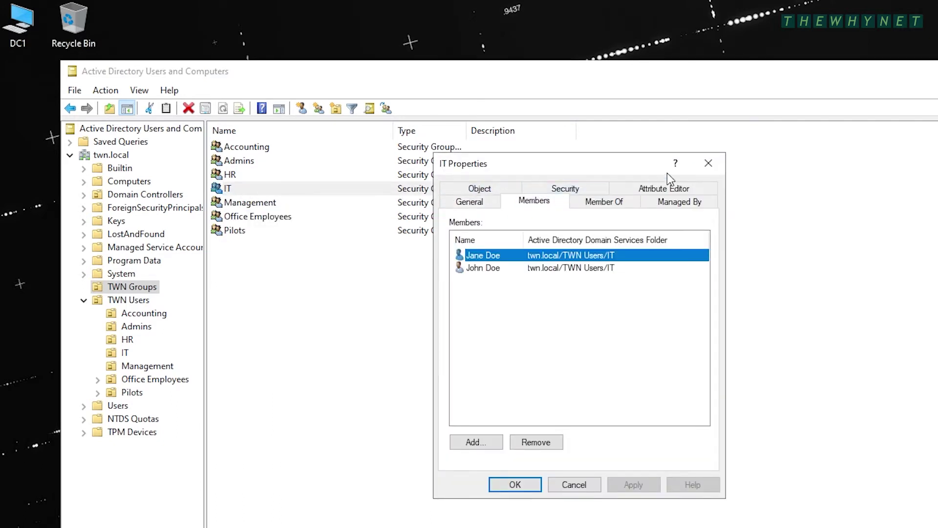
click(708, 163)
double_click(235, 175)
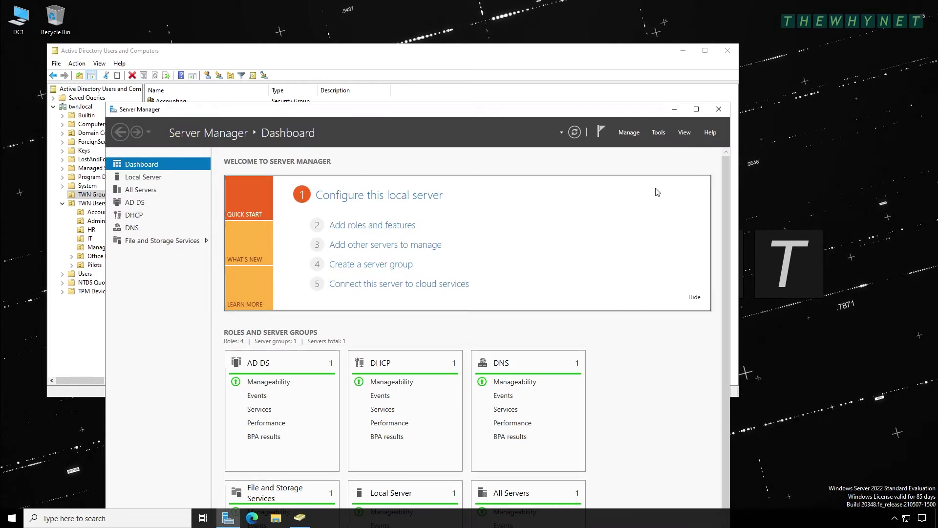
Open Computer Management, list the shares under Shared Folders and start a New Share
click(661, 132)
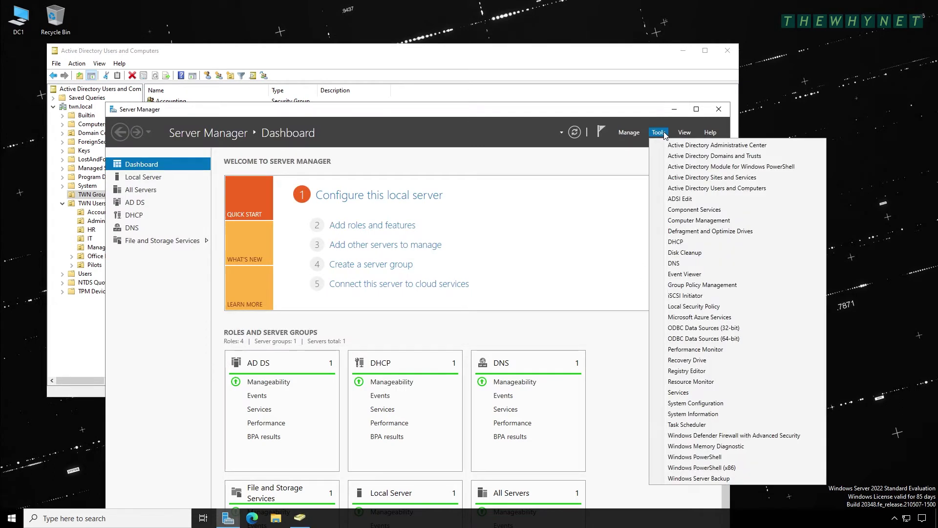
click(673, 221)
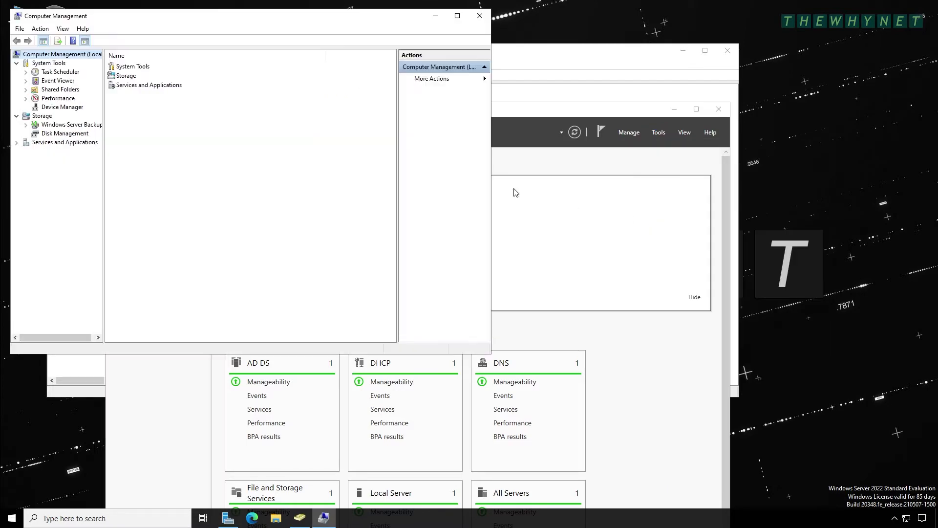
click(61, 90)
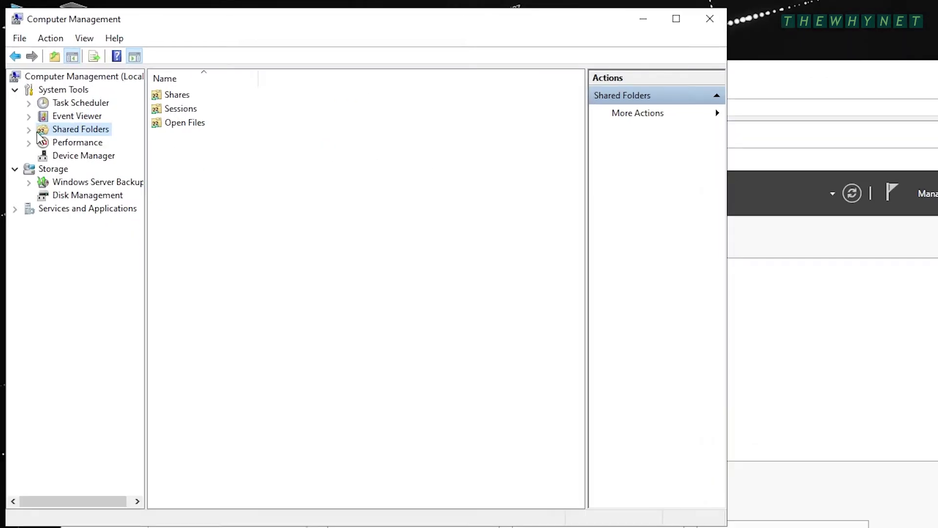
click(26, 90)
click(72, 144)
right_click(72, 145)
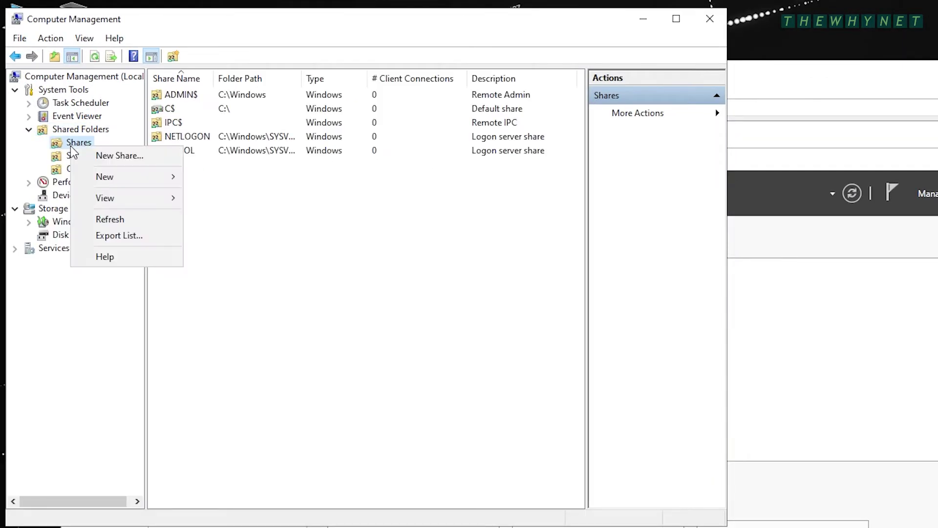
click(103, 157)
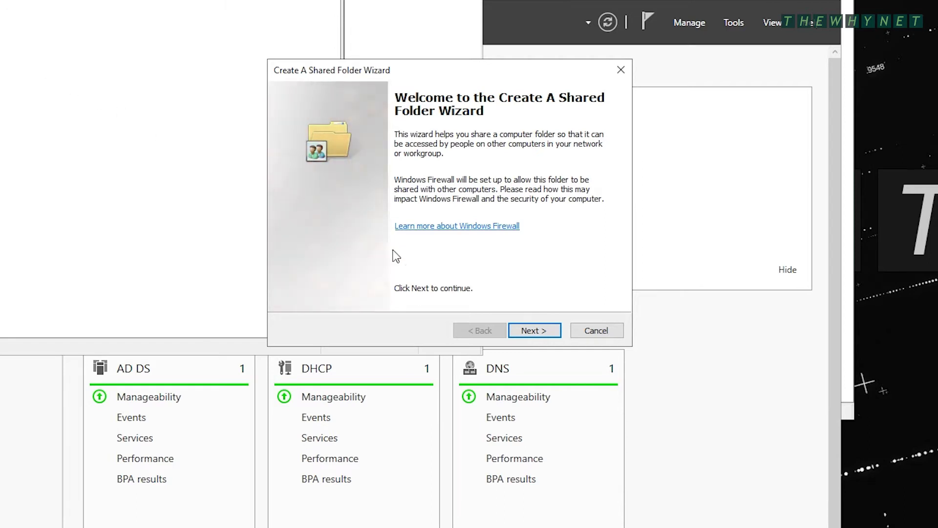
Select C:\Shared Folders\Share1 as the folder to share
click(526, 332)
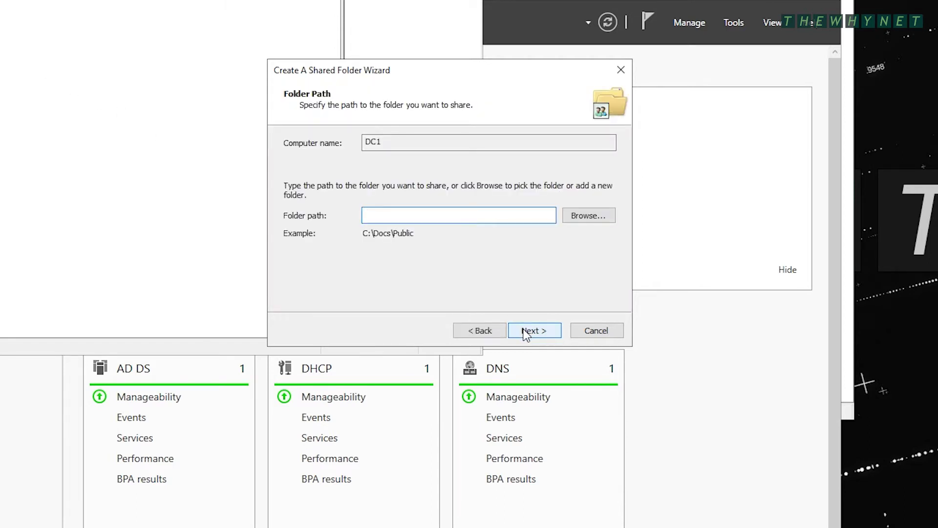
click(576, 222)
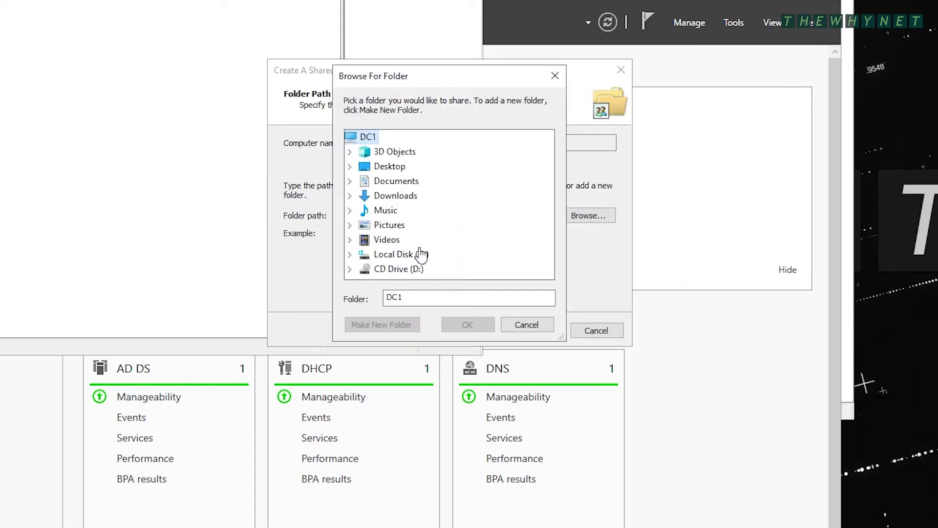
double_click(399, 255)
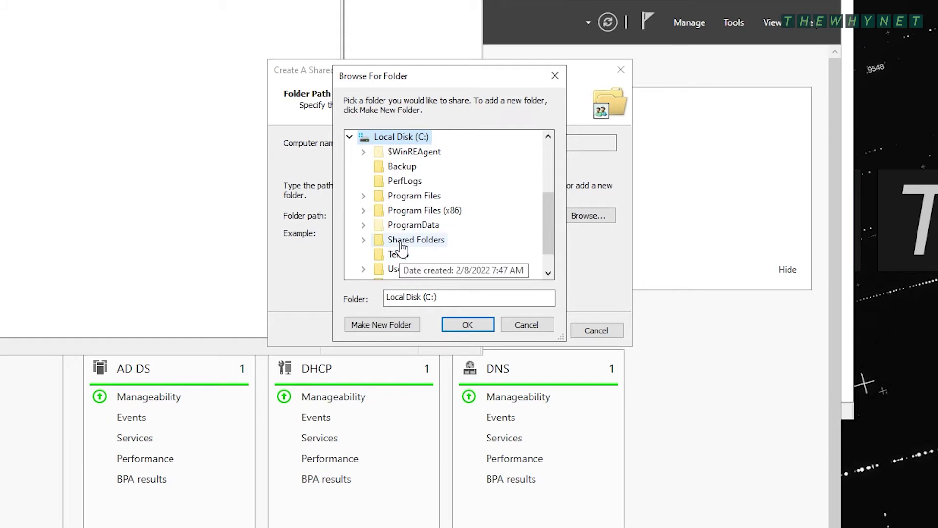
double_click(402, 242)
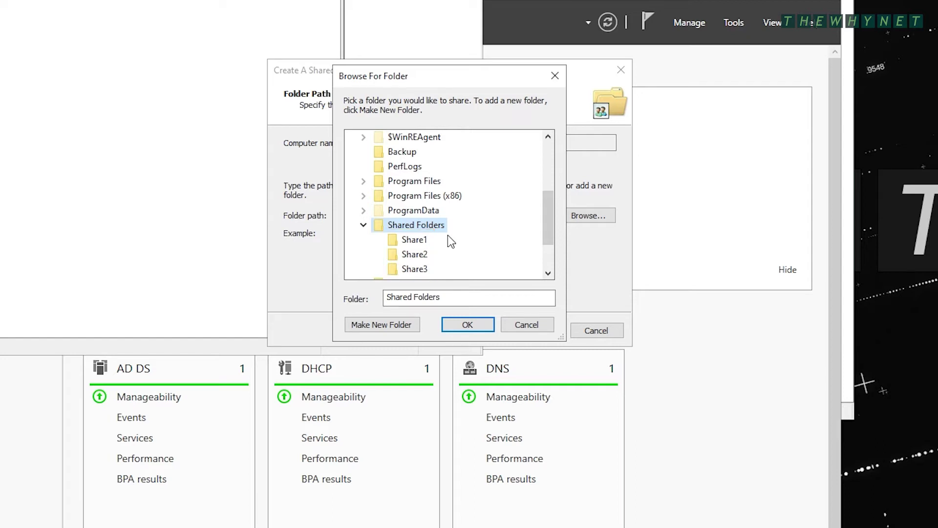
click(415, 240)
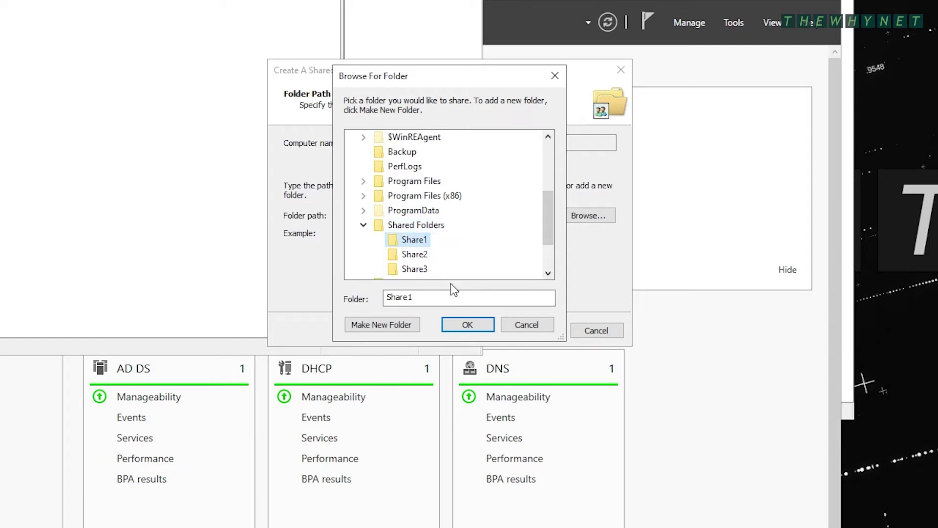
click(464, 325)
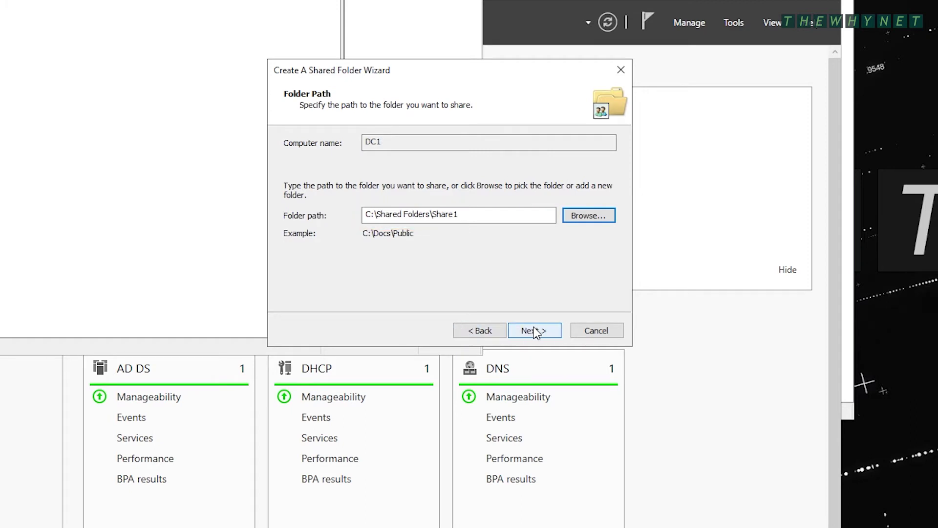
click(534, 331)
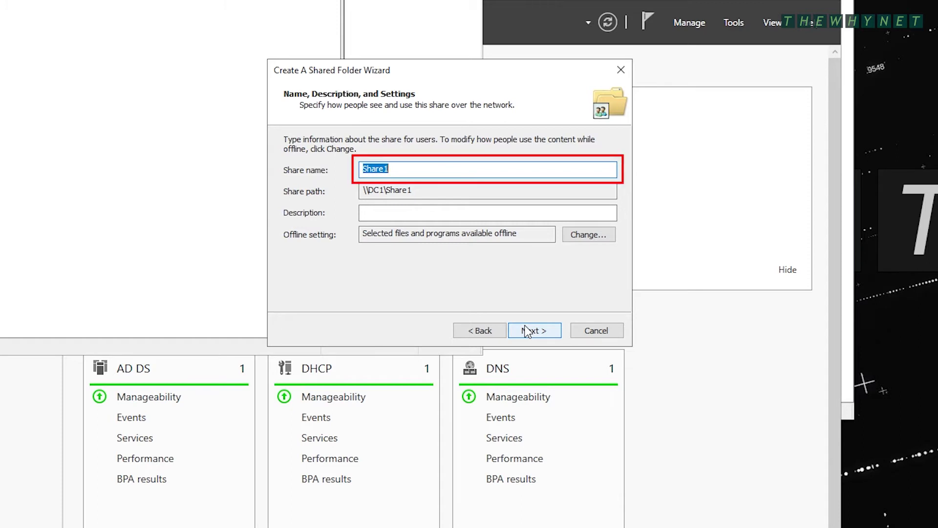
Name the share HR and choose Customize permissions
text(HR)
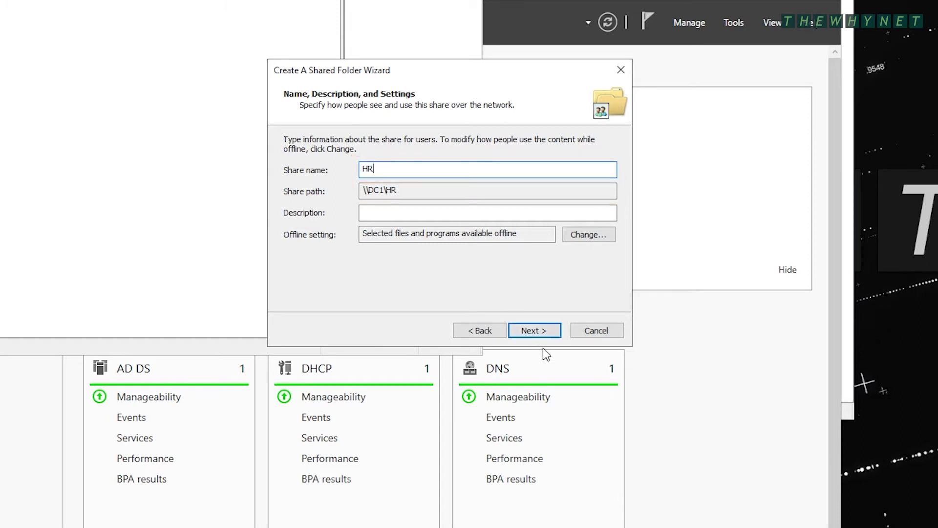
click(542, 330)
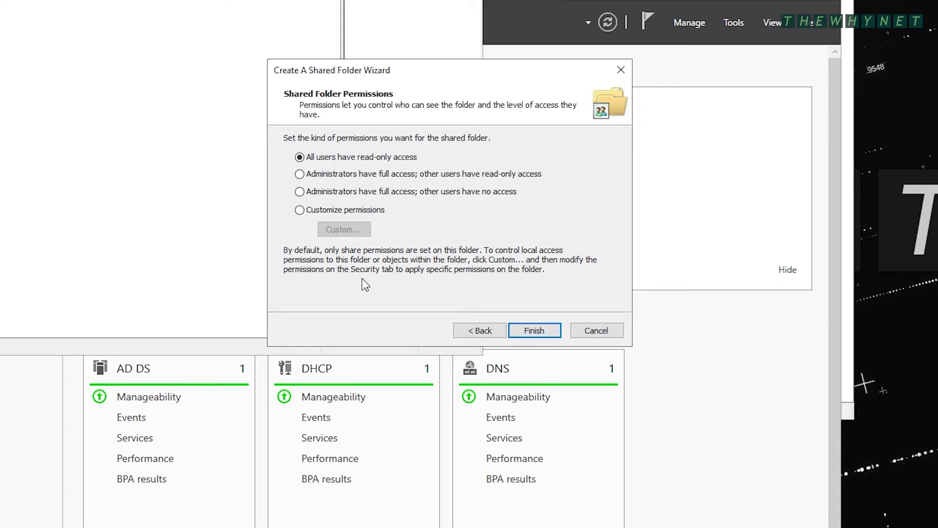
click(299, 210)
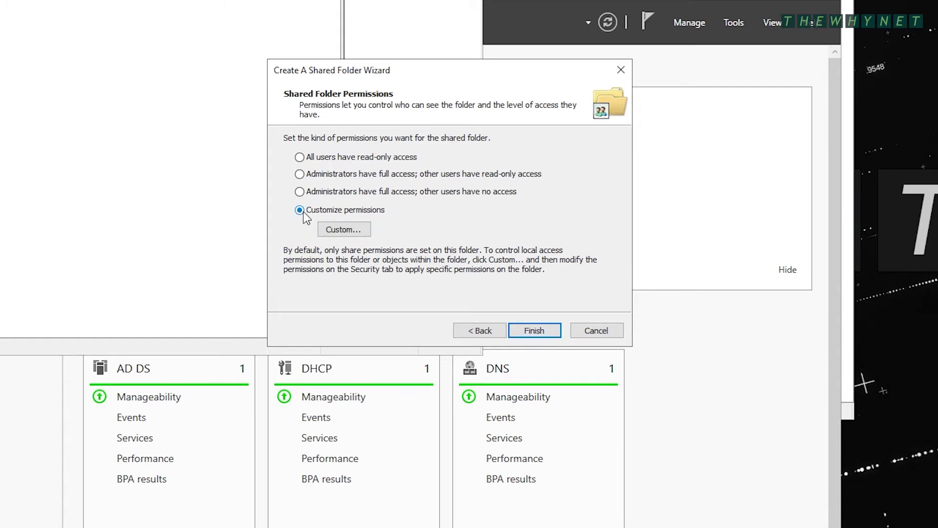
Open the custom share permissions, showing Everyone with Read only
click(340, 230)
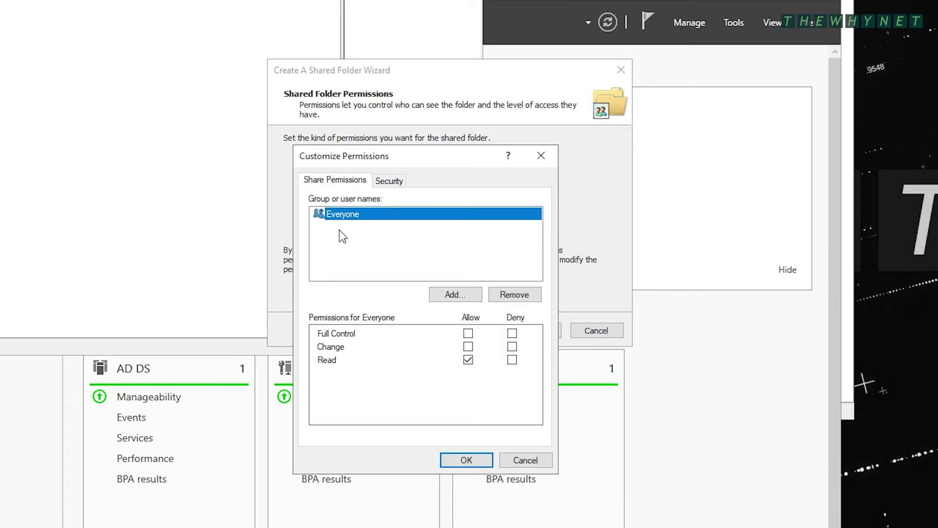
Give Domain Admins Full Control and HR Change on the share, removing Everyone
click(450, 294)
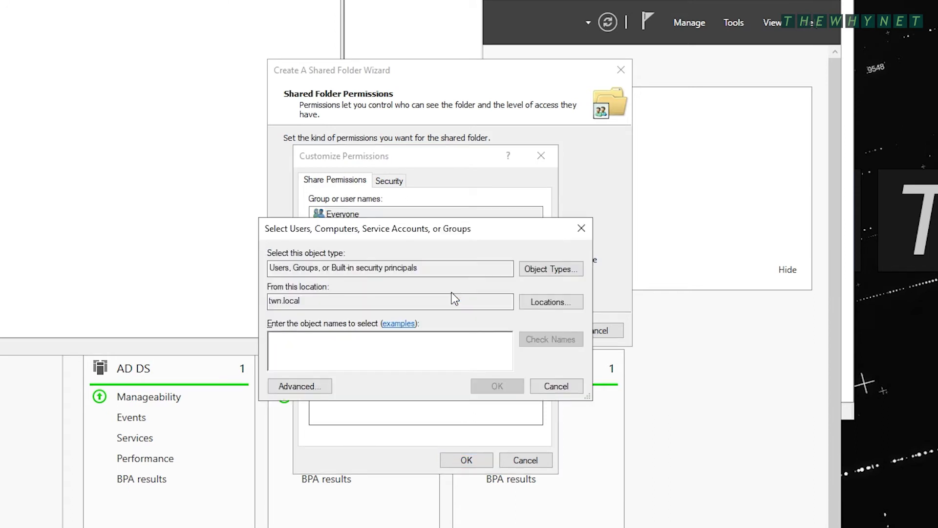
text(domain)
key(Return)
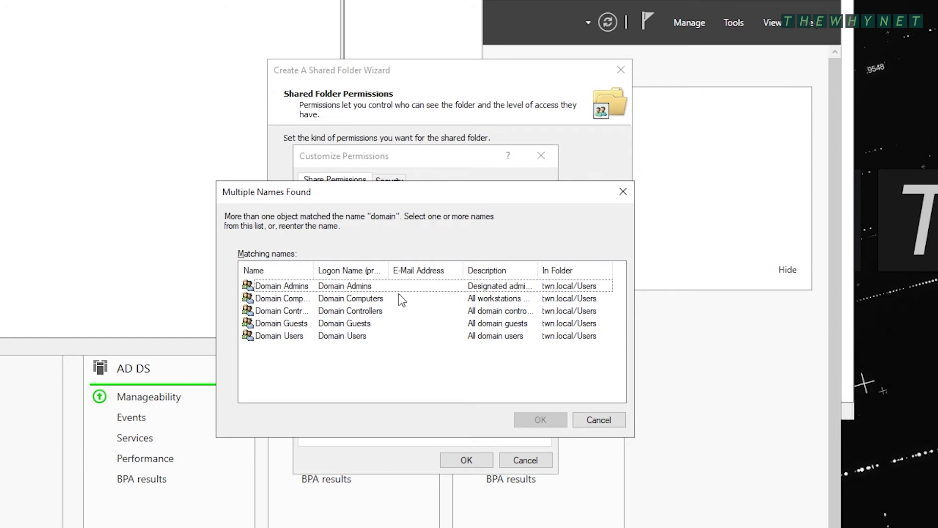
double_click(299, 286)
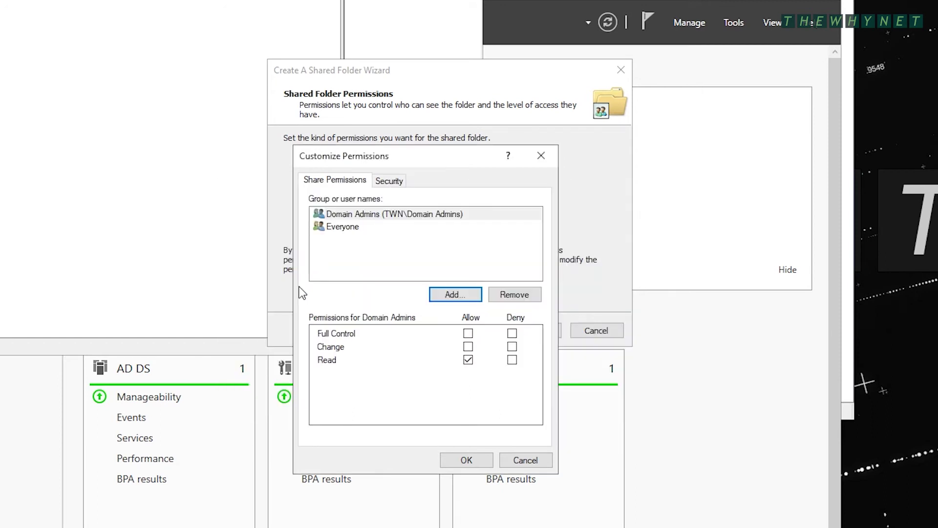
click(467, 333)
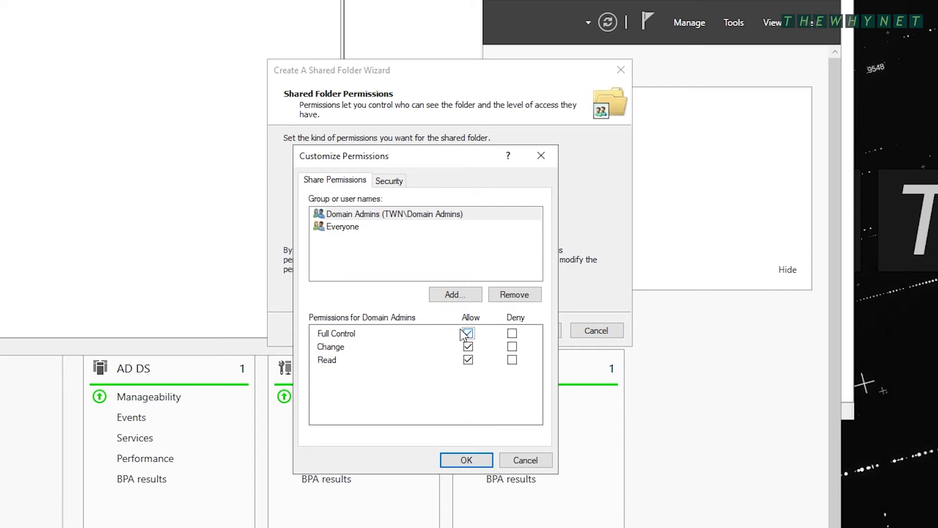
click(347, 230)
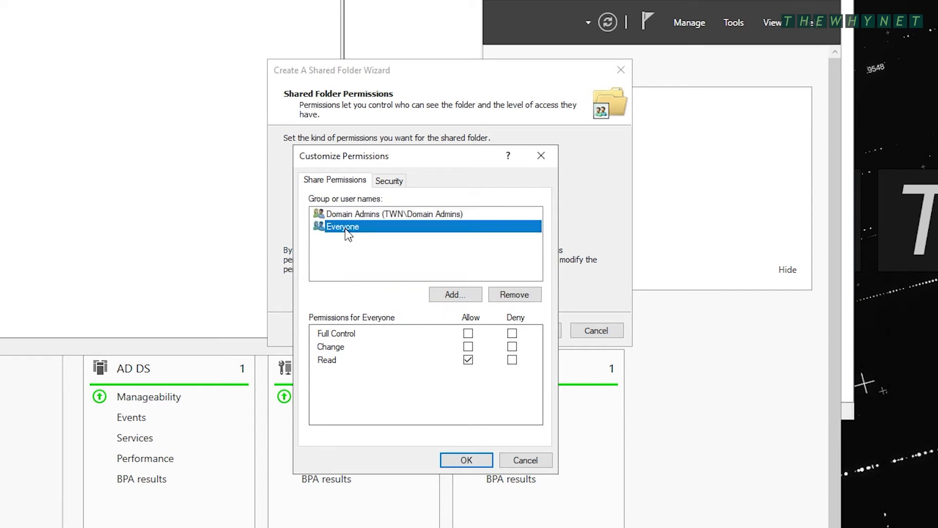
click(519, 296)
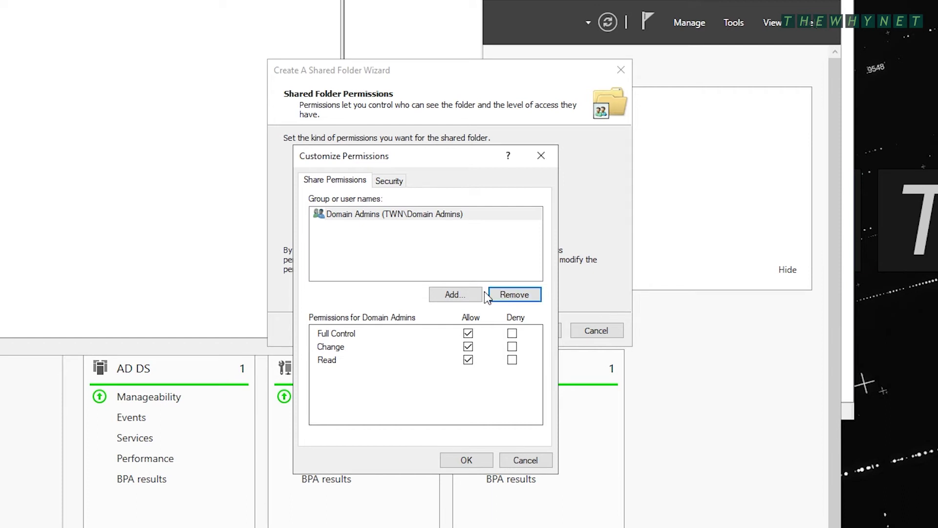
click(459, 295)
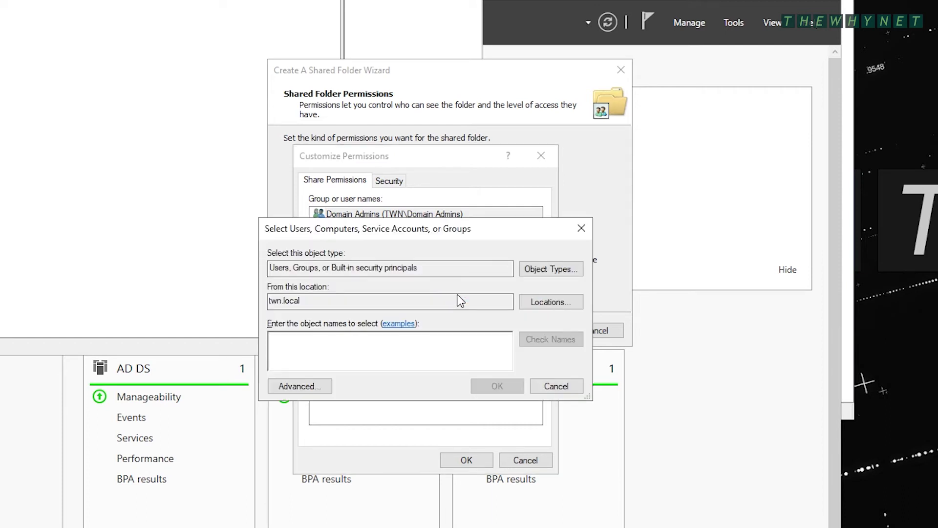
text(hr)
key(Return)
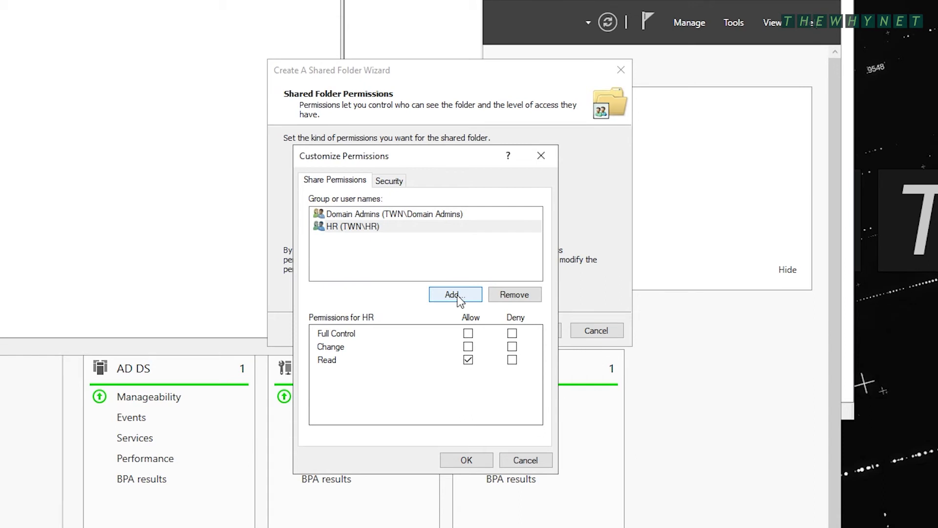
click(468, 347)
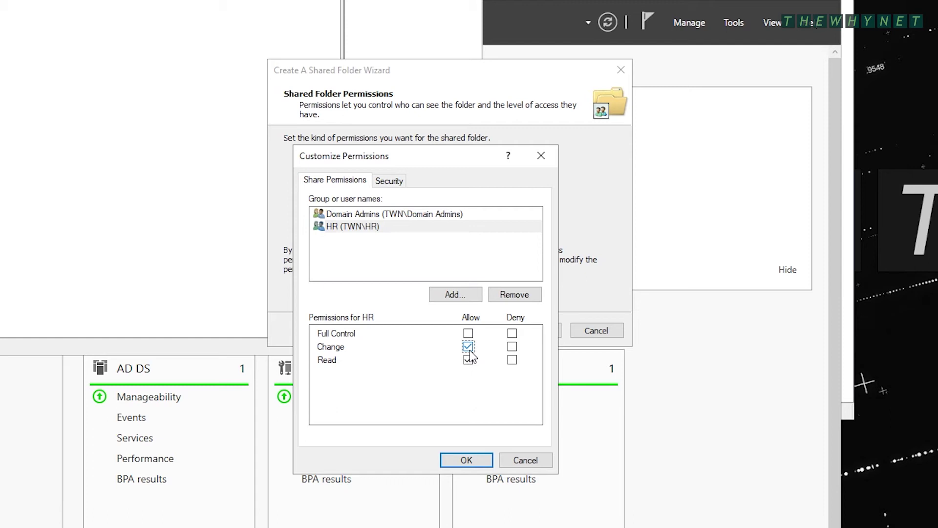
Add Domain Admins and HR with Modify to the folder's security permissions
click(390, 182)
click(536, 264)
click(536, 263)
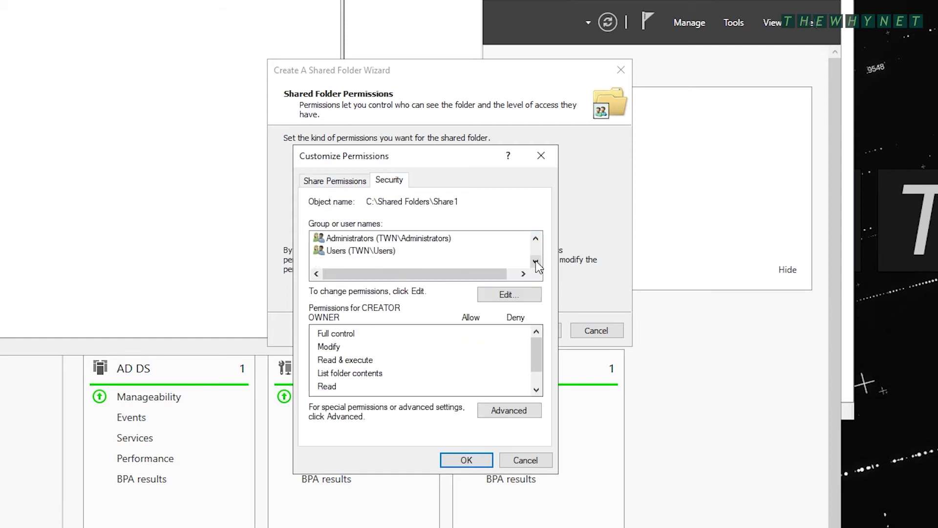
click(509, 294)
click(482, 381)
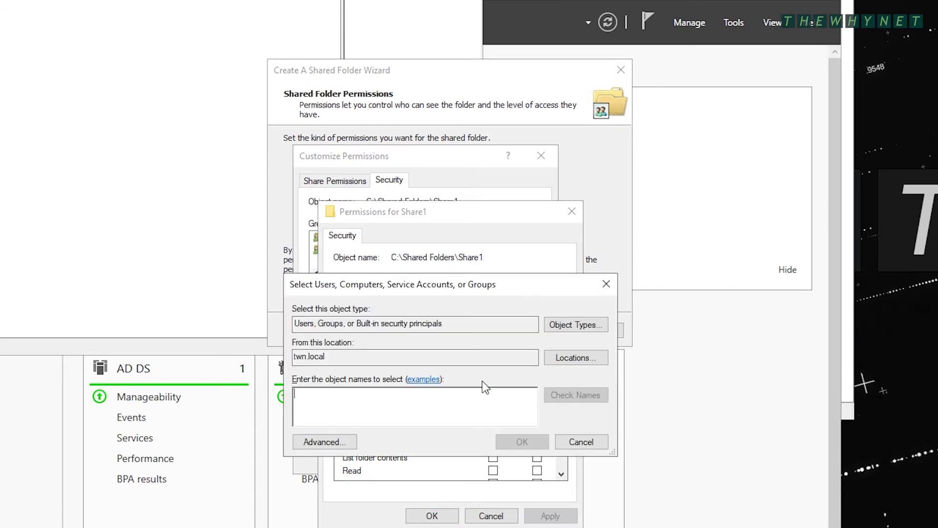
text(domain)
key(Return)
key(Return)
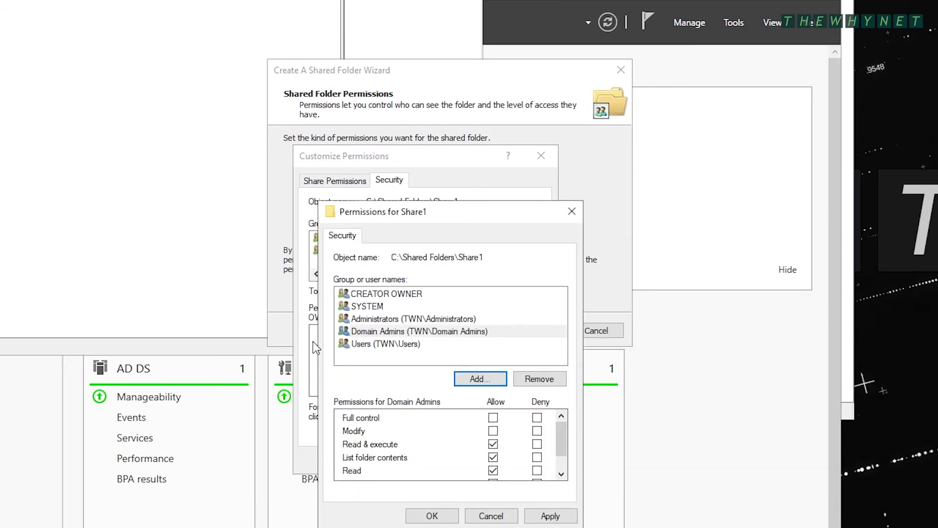
click(481, 379)
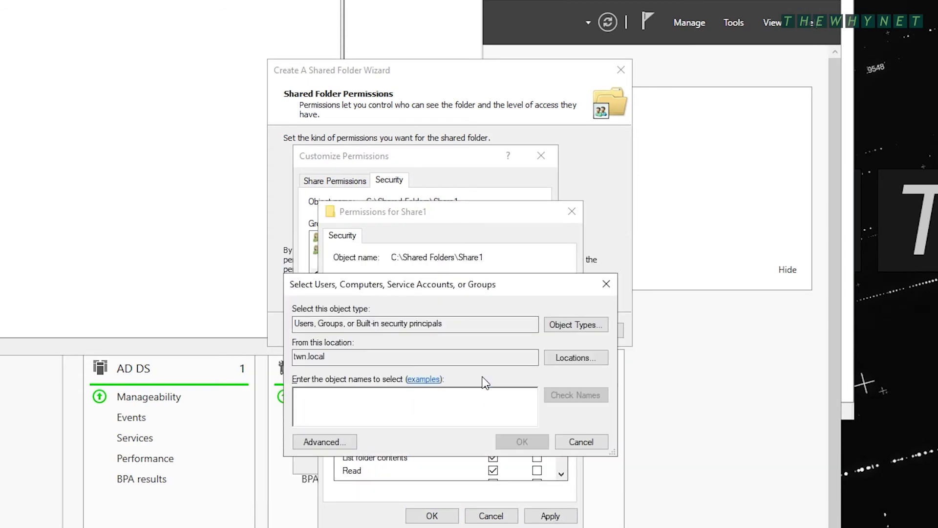
text(HR)
key(Return)
click(493, 431)
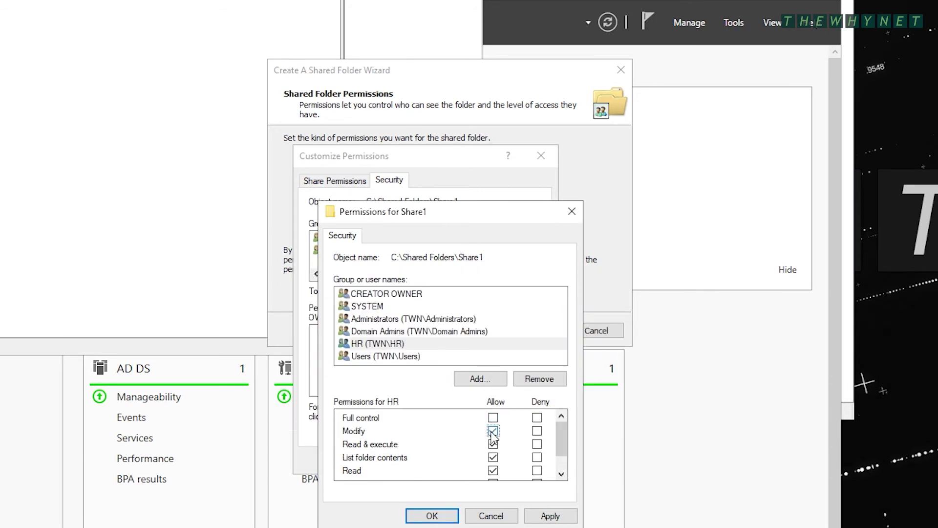
click(432, 516)
Save the permissions and finish the HR share, setting the wizard to run again
click(459, 462)
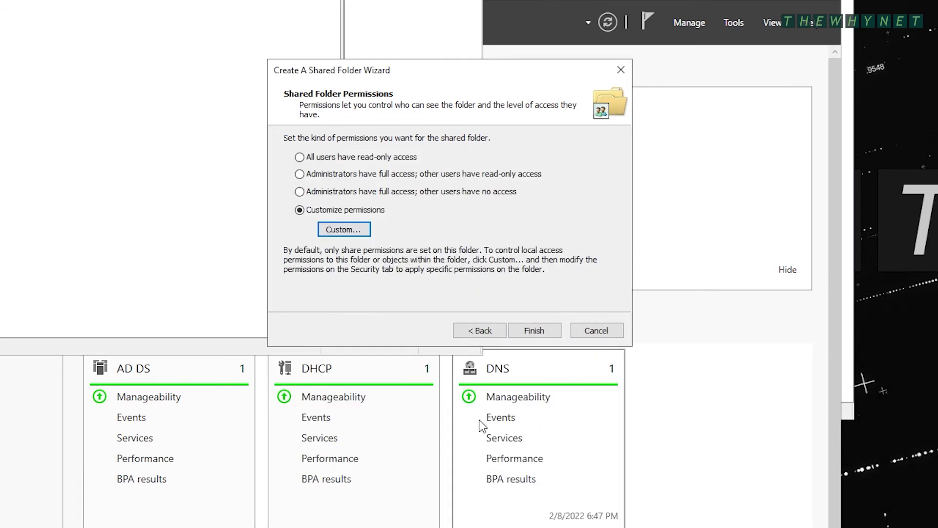
click(537, 331)
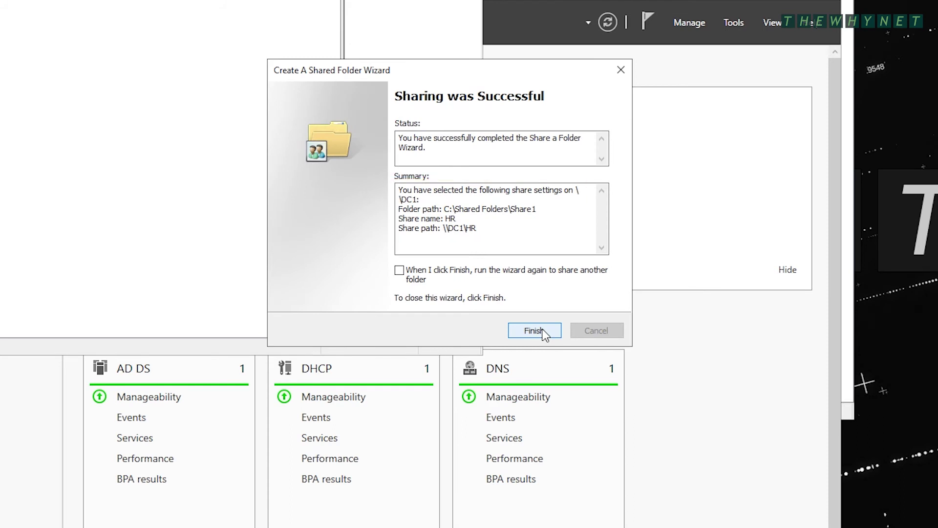
click(404, 273)
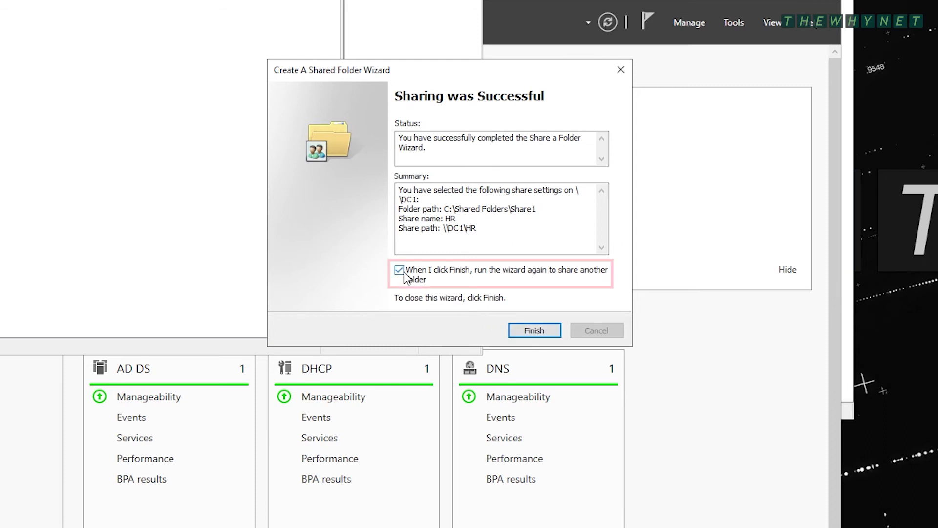
click(535, 333)
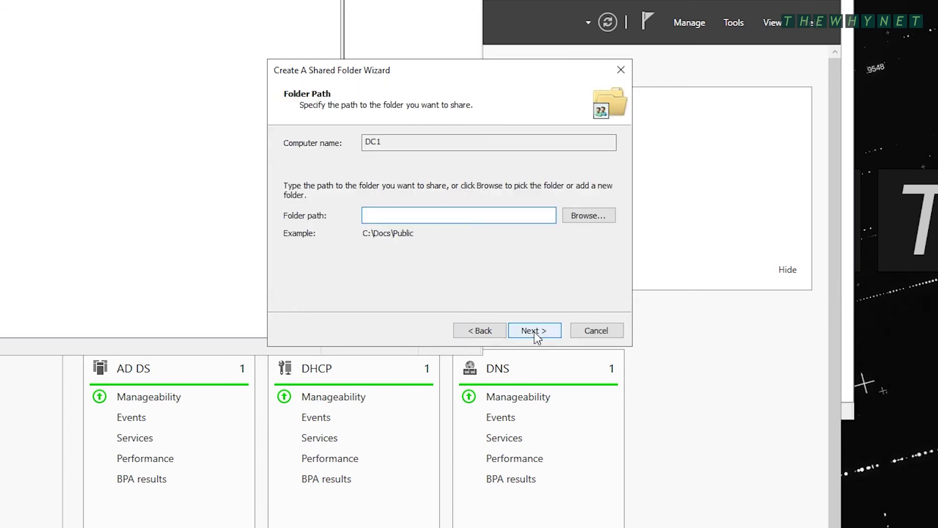
Select C:\Shared Folders\Share2 as the folder and name the share IT$
click(589, 216)
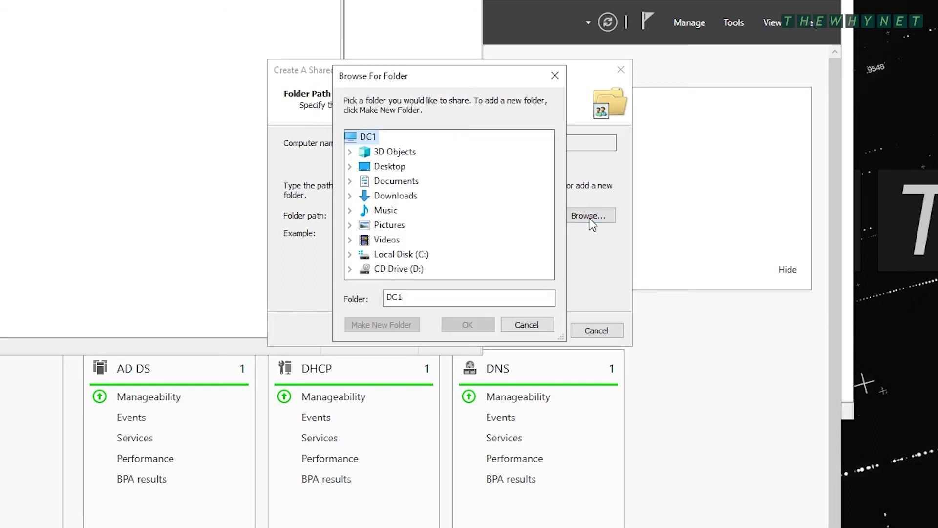
double_click(412, 255)
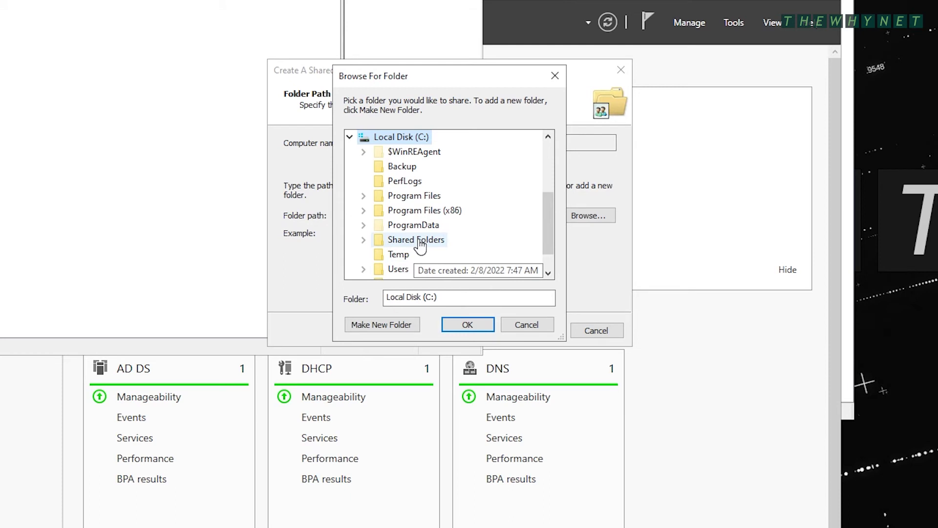
double_click(416, 240)
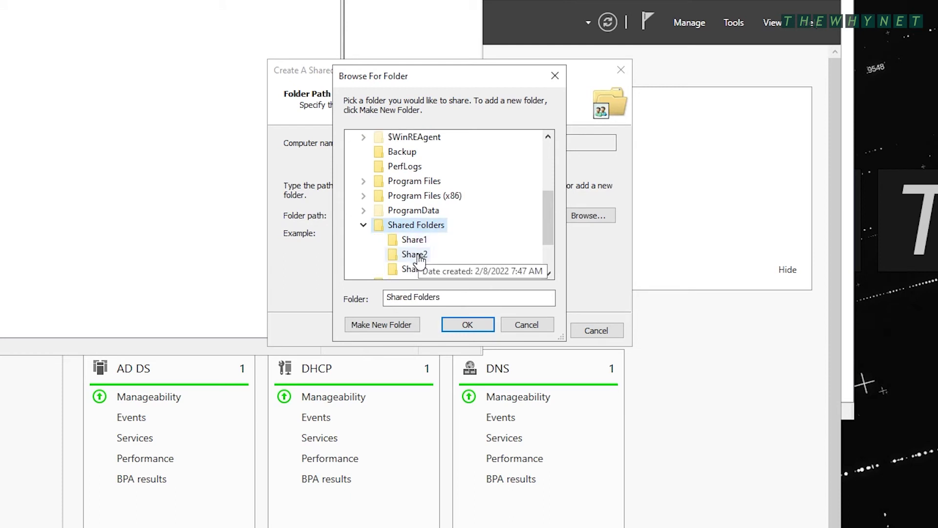
click(420, 256)
click(468, 326)
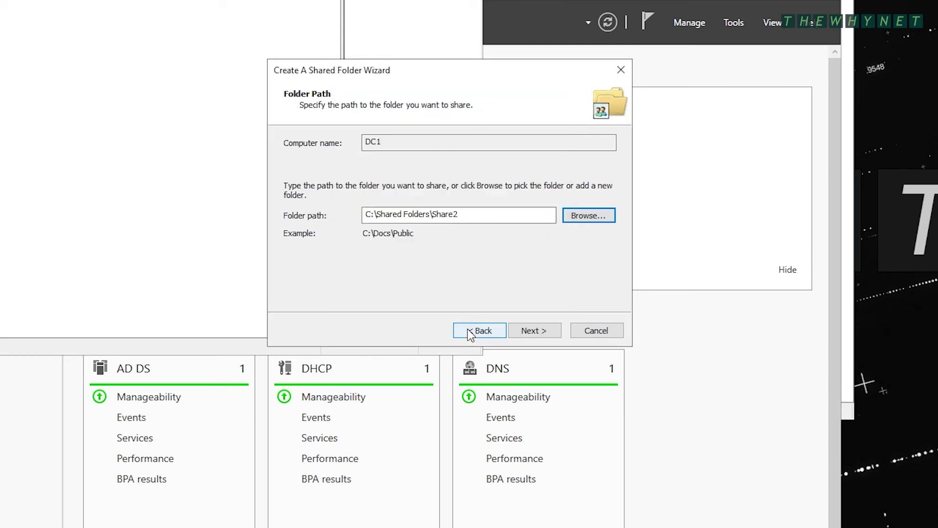
click(537, 332)
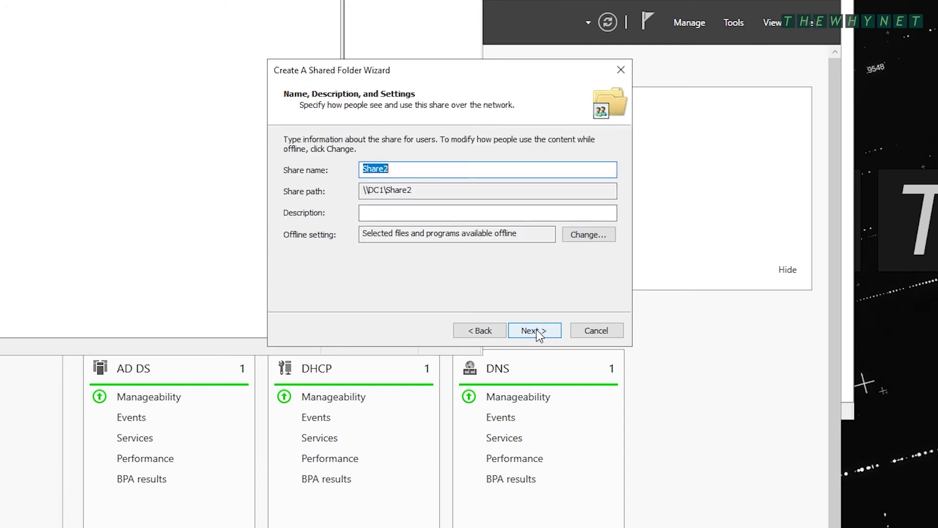
text(IT)
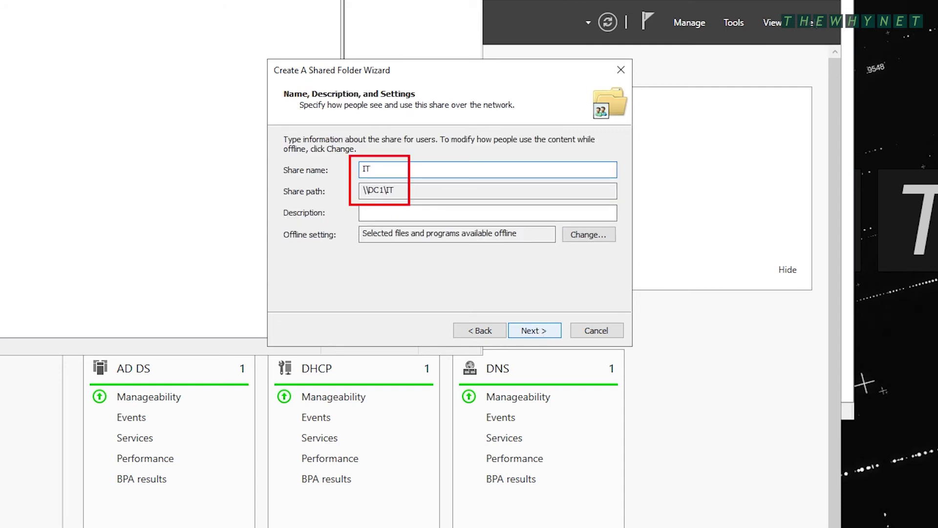
text($)
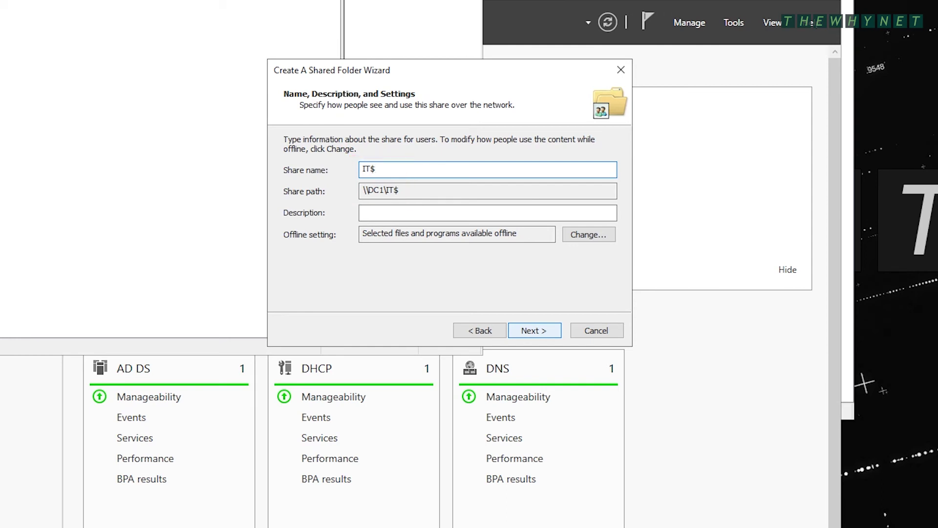
Set custom share permissions: Domain Admins Full Control, IT Change, Everyone removed
click(534, 330)
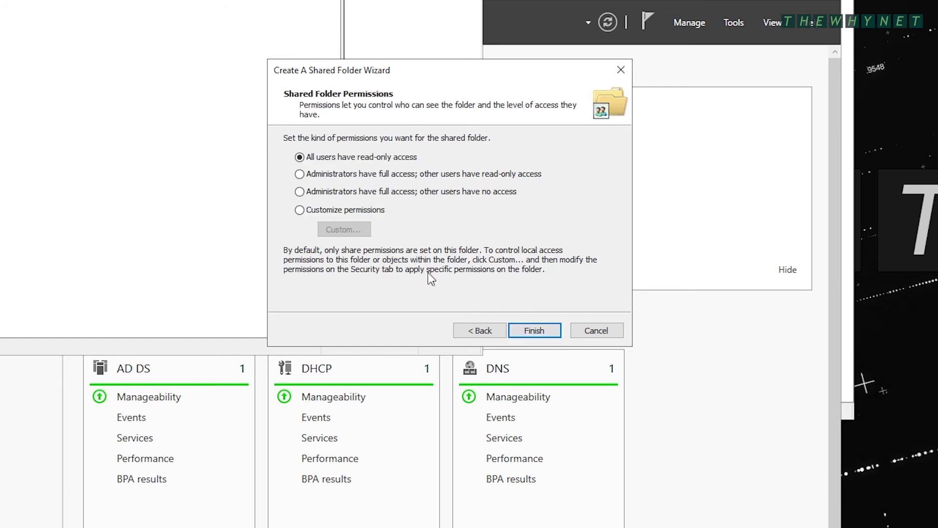
click(332, 209)
click(332, 229)
click(441, 293)
text(domain)
key(Return)
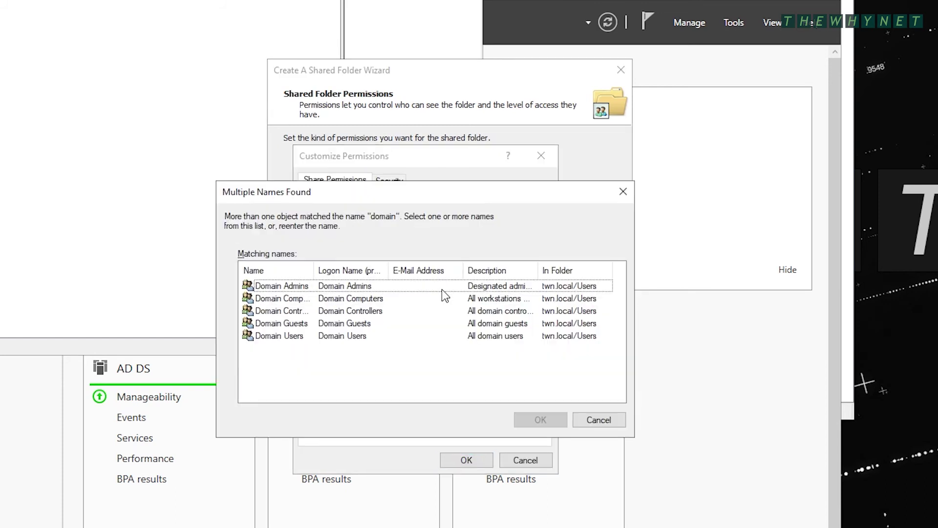
key(Return)
key(Return)
click(468, 333)
click(456, 295)
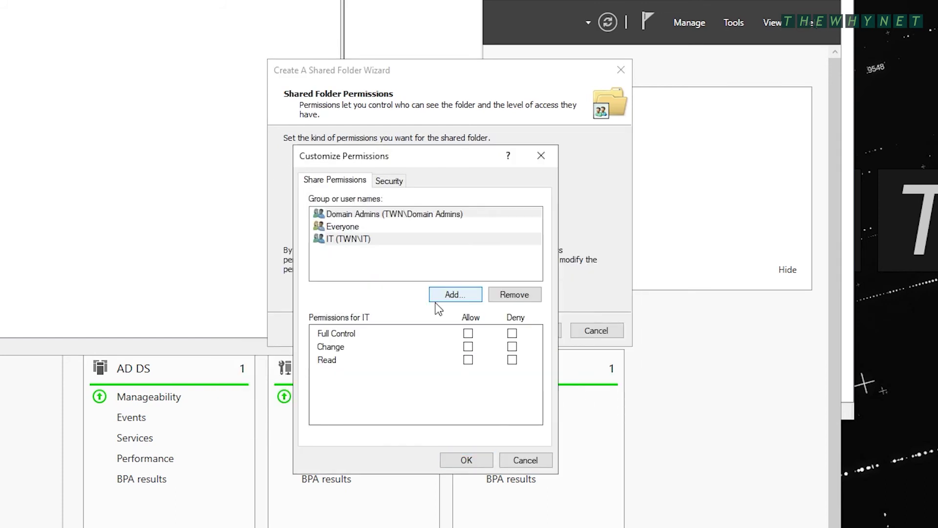
click(468, 346)
click(342, 227)
click(514, 294)
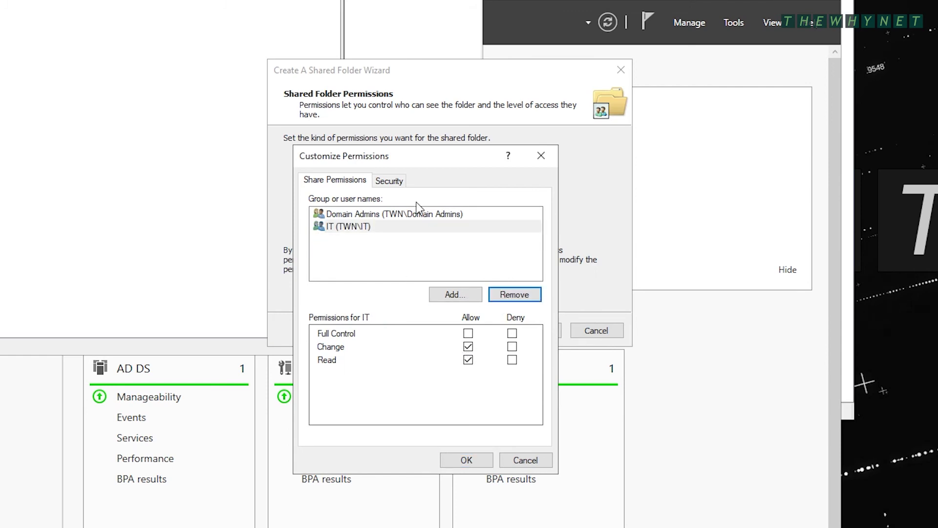
Grant Domain Admins full control and IT Modify in the folder's security permissions
click(389, 180)
click(523, 295)
click(481, 379)
text(domain)
key(Return)
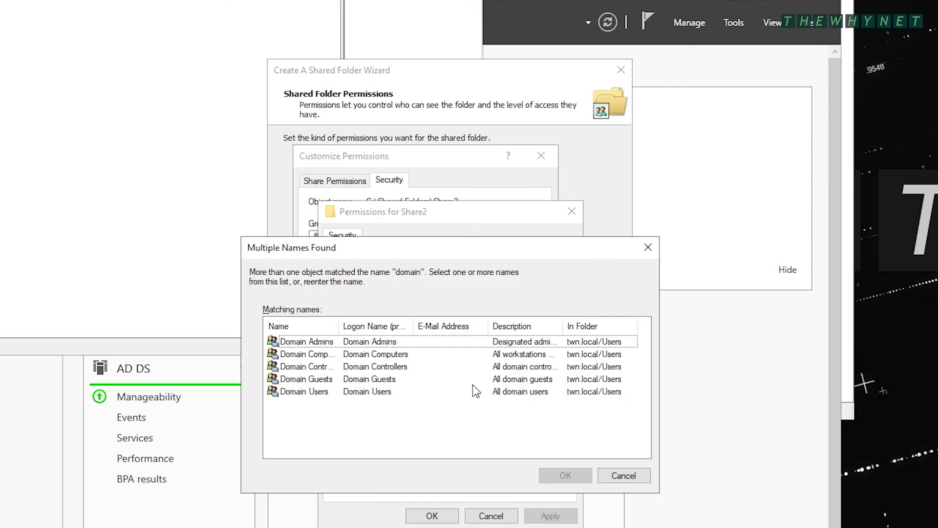
key(Return)
key(Return)
click(493, 418)
click(481, 379)
text(IT)
key(Return)
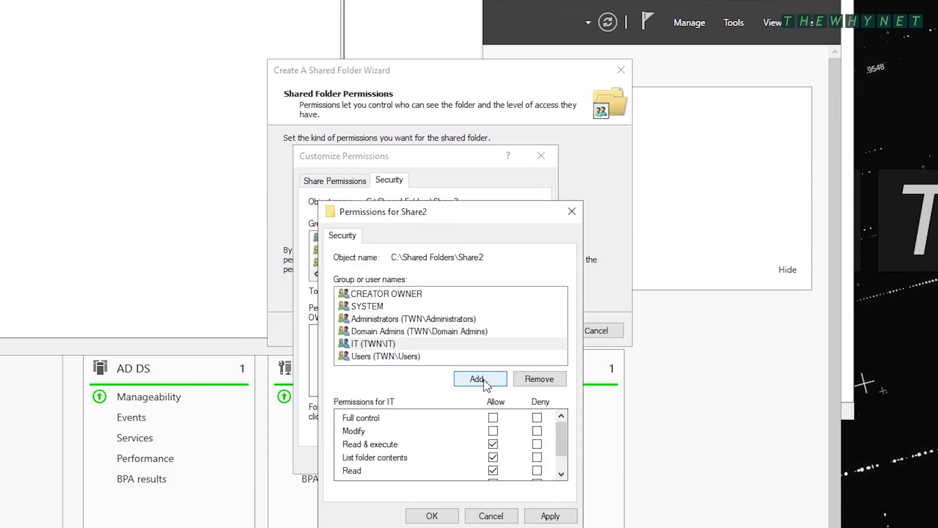
click(493, 431)
click(431, 516)
Save the permissions and finish the IT$ share without rerunning the wizard
click(467, 460)
click(534, 330)
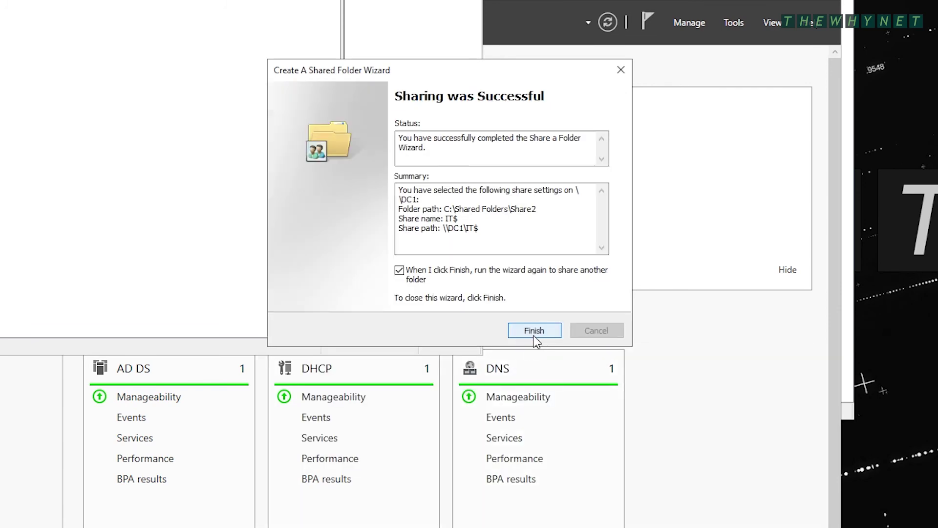
click(399, 270)
click(534, 329)
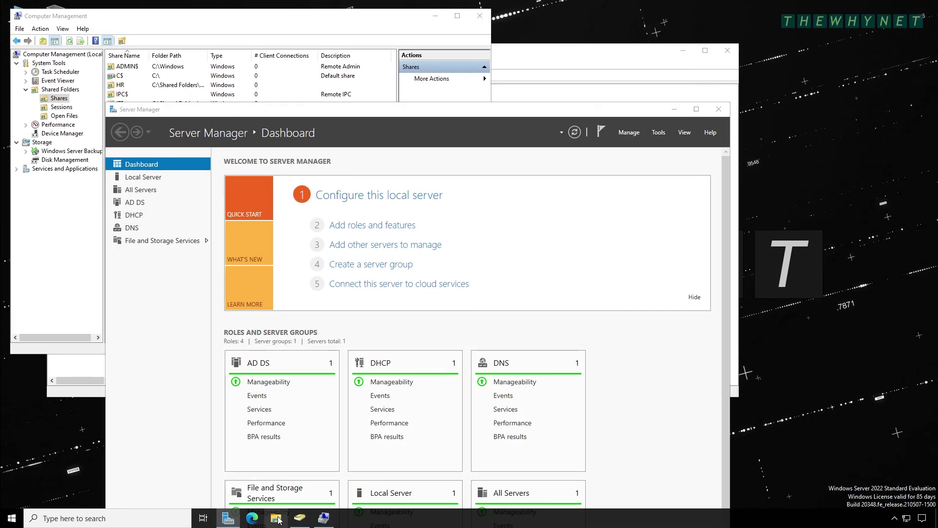
Browse to \\dc1 in File Explorer and open the empty HR share
click(276, 518)
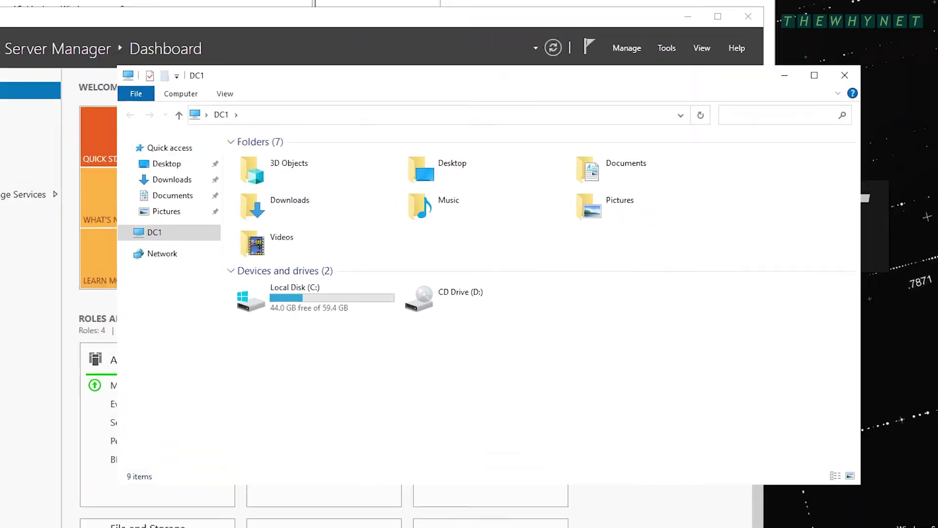
click(441, 185)
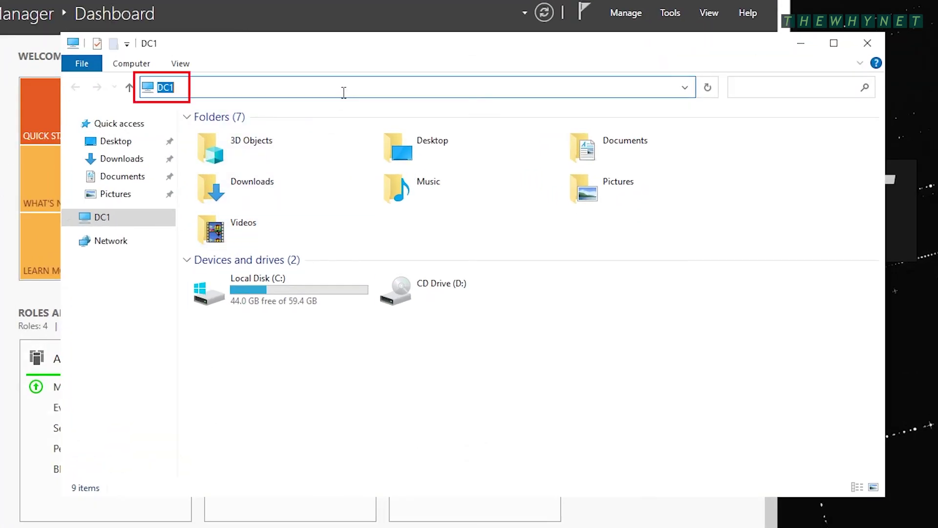
text(\\dc1)
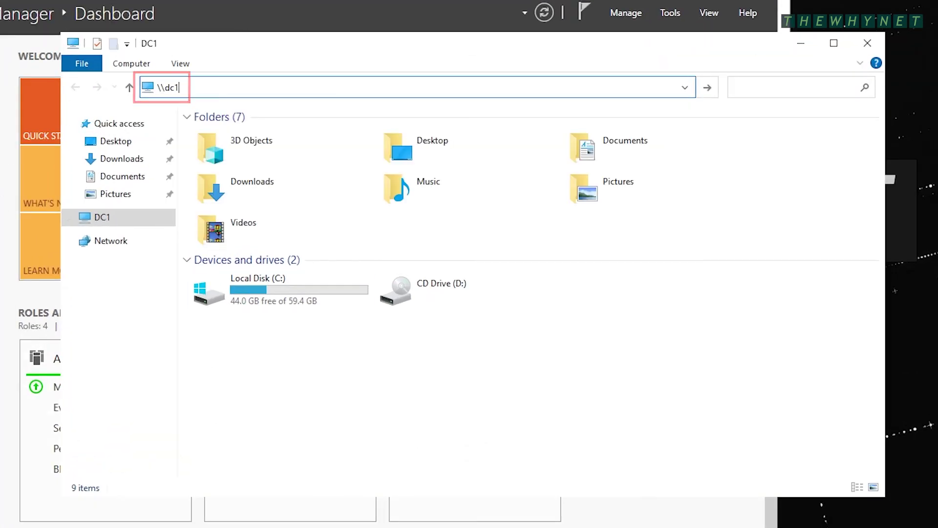
key(Return)
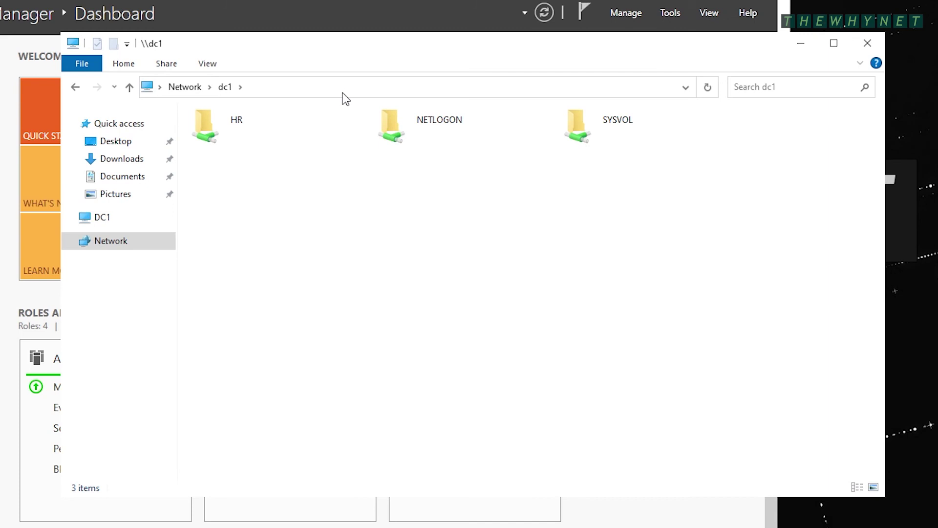
double_click(234, 123)
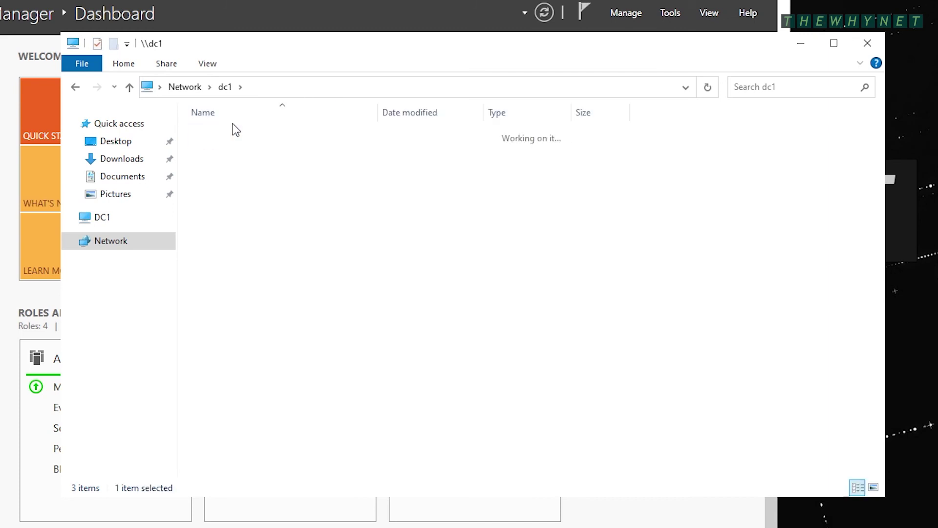
Return to dc1's shares and open the hidden share by typing \\dc1\it$
click(228, 88)
click(293, 87)
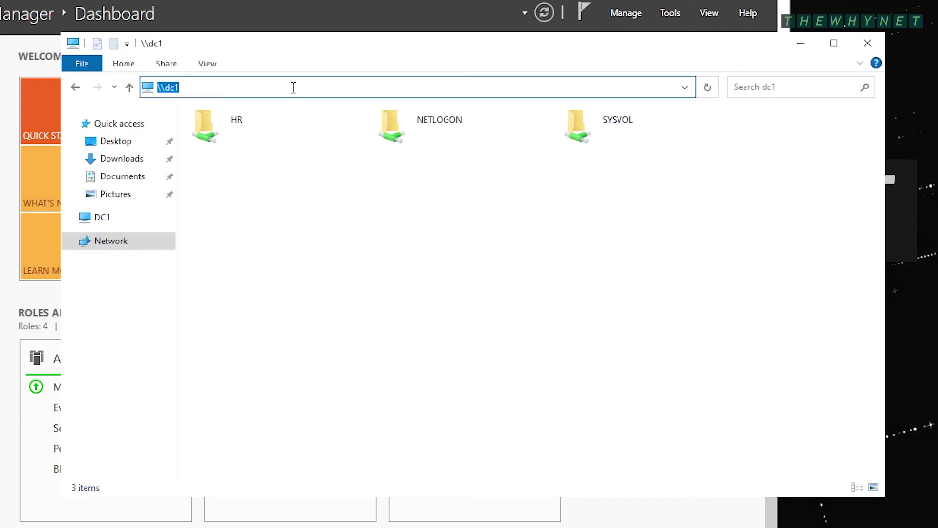
click(293, 87)
text(\it$)
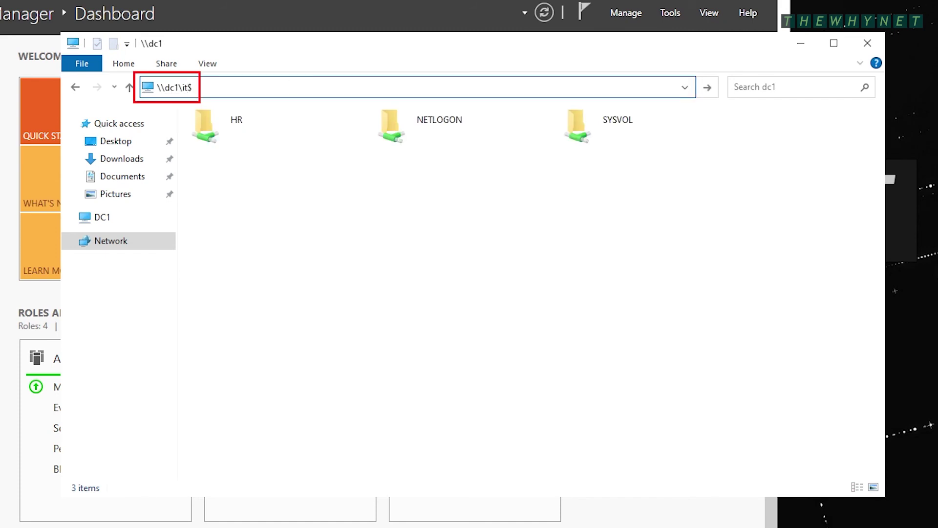
key(Return)
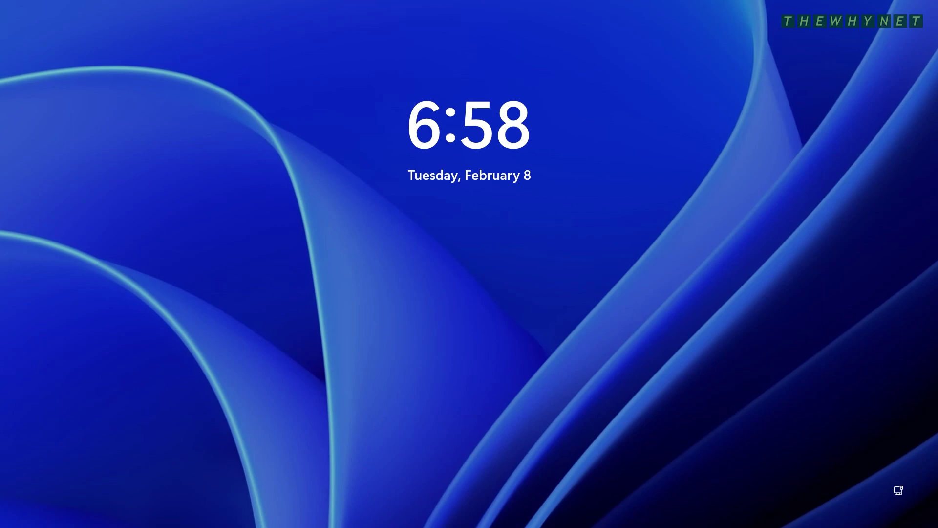
Sign in to the Windows 11 client with the user's password and open File Explorer
click(445, 421)
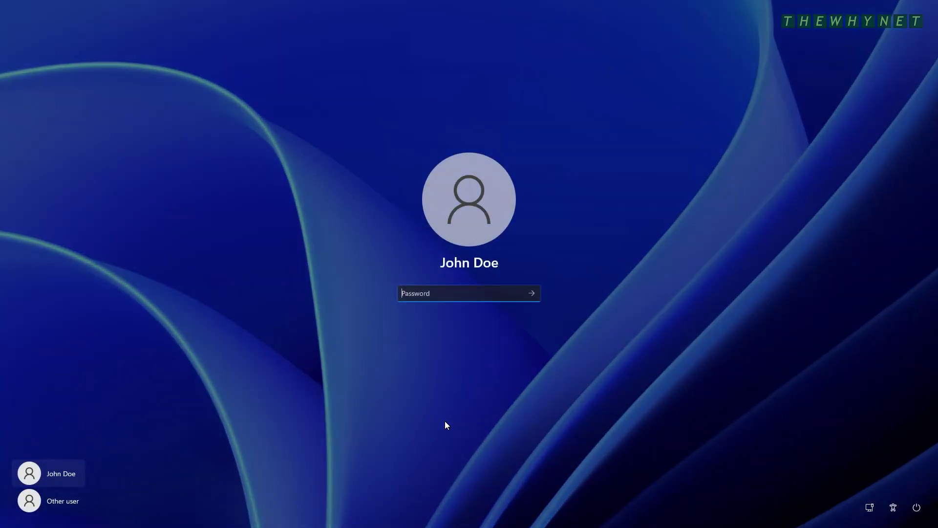
text(•••••••)
key(Return)
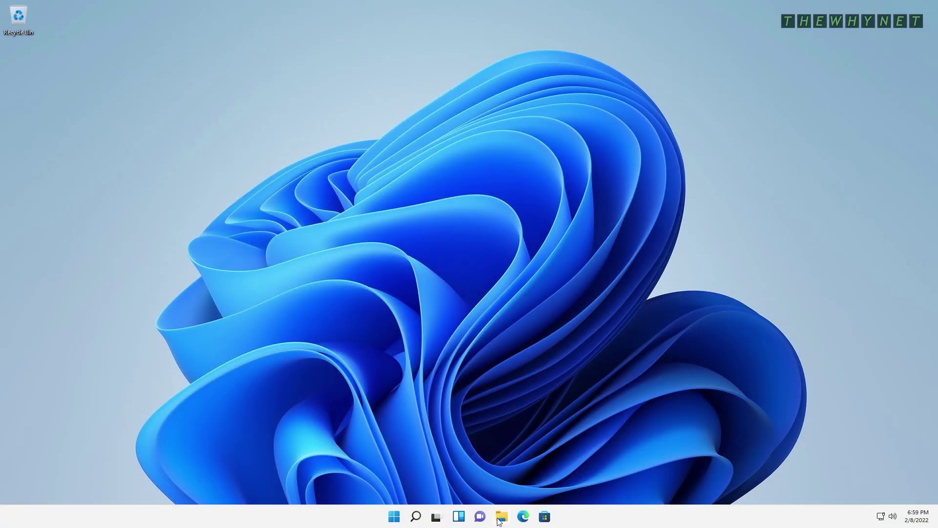
click(501, 517)
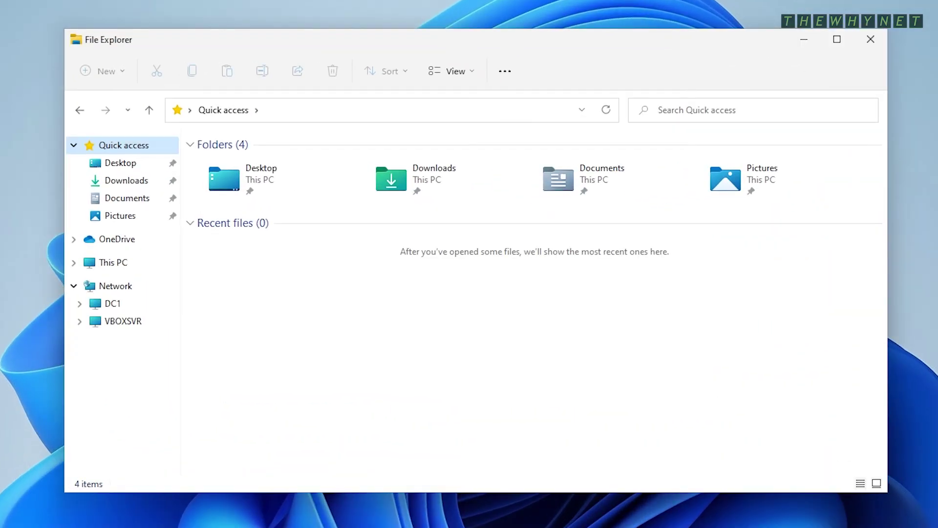
Browse to \\dc1 and try the HR share, dismissing the access-denied Network Error
click(319, 110)
text(\\dc1)
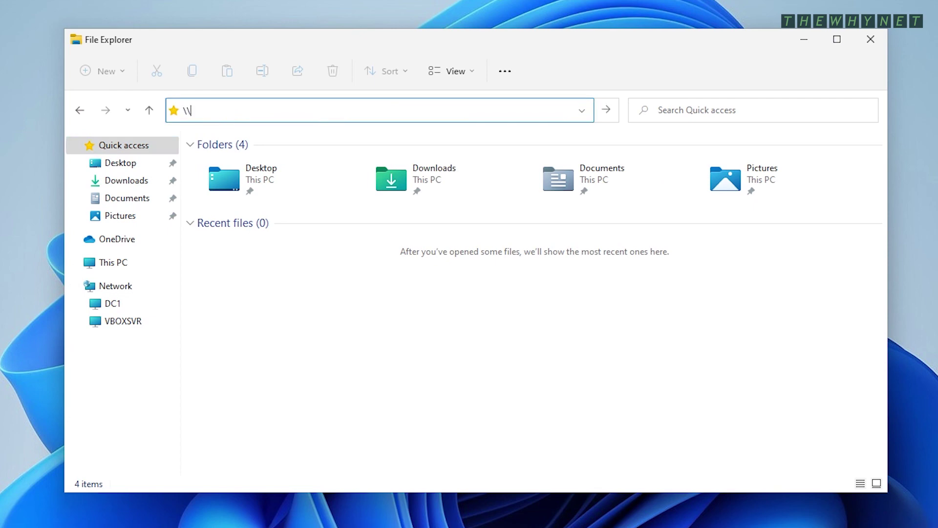
key(Return)
double_click(216, 149)
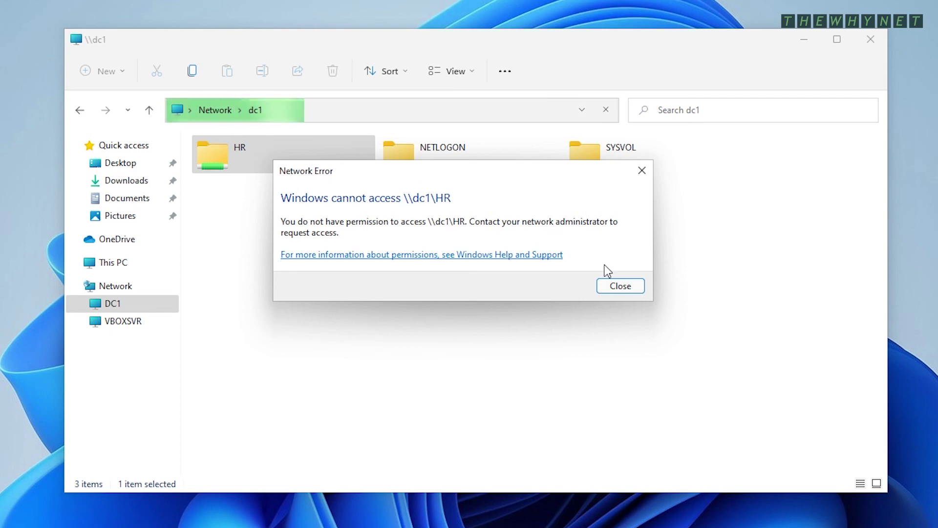
click(630, 287)
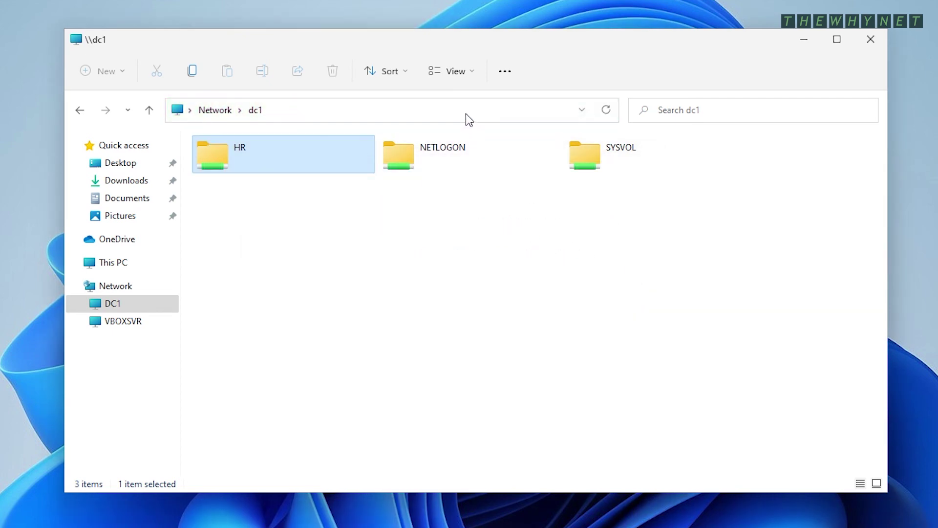
Open the hidden \\dc1\it$ share by typed path, showing an empty folder
click(467, 113)
text(\it$)
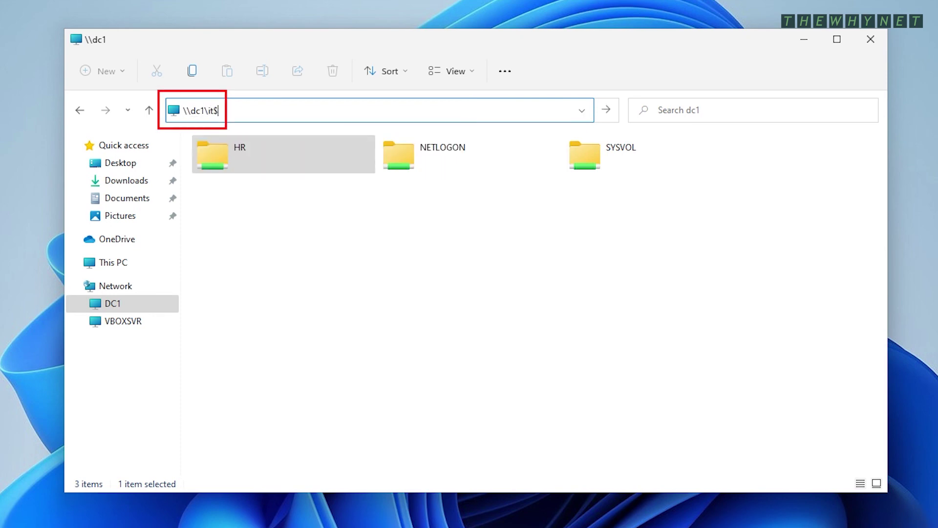
key(Return)
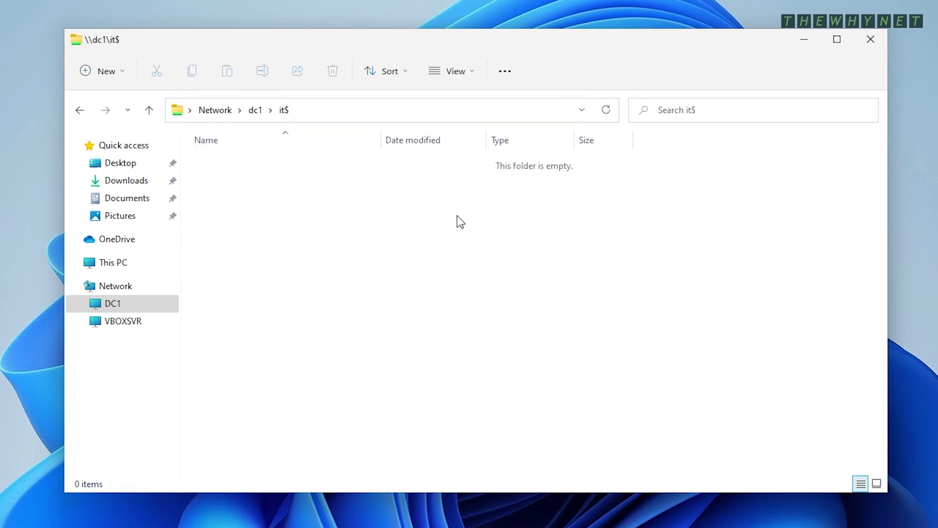
right_click(456, 216)
Create a text document named TEST1 in it$, open it in Notepad and type 'TEST'
mouse_move(570, 309)
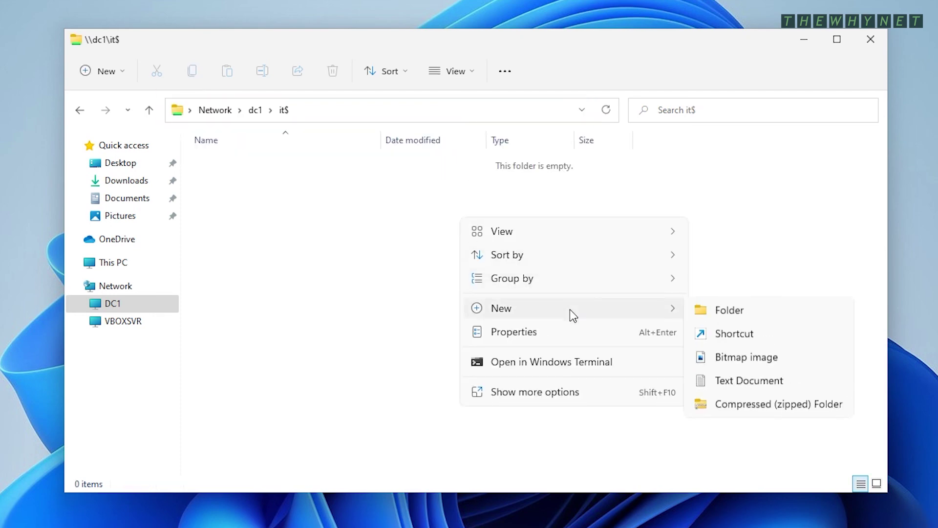
click(740, 381)
text(TEST1)
key(Return)
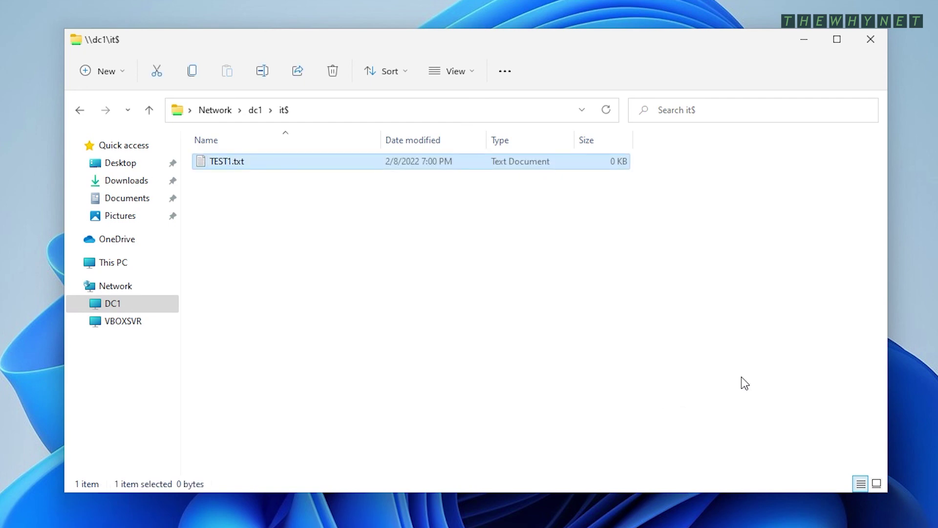
key(Return)
text(TEST)
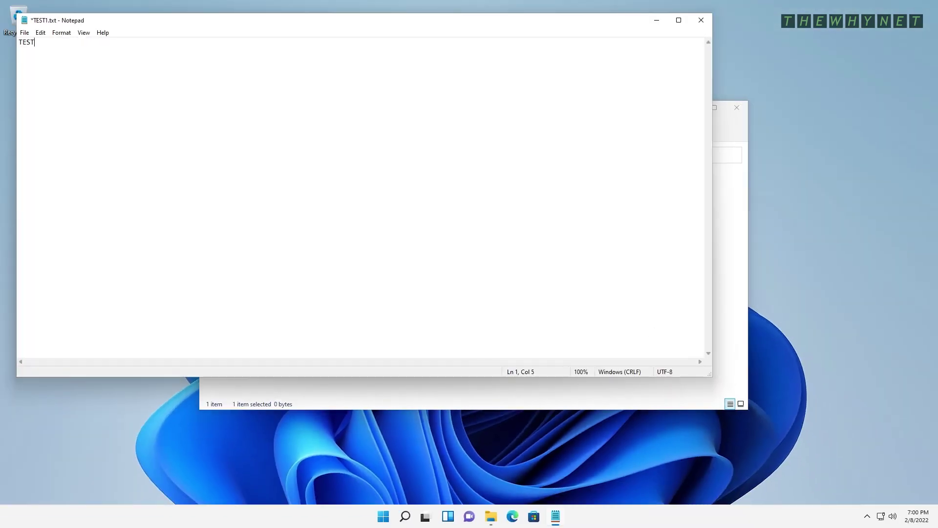